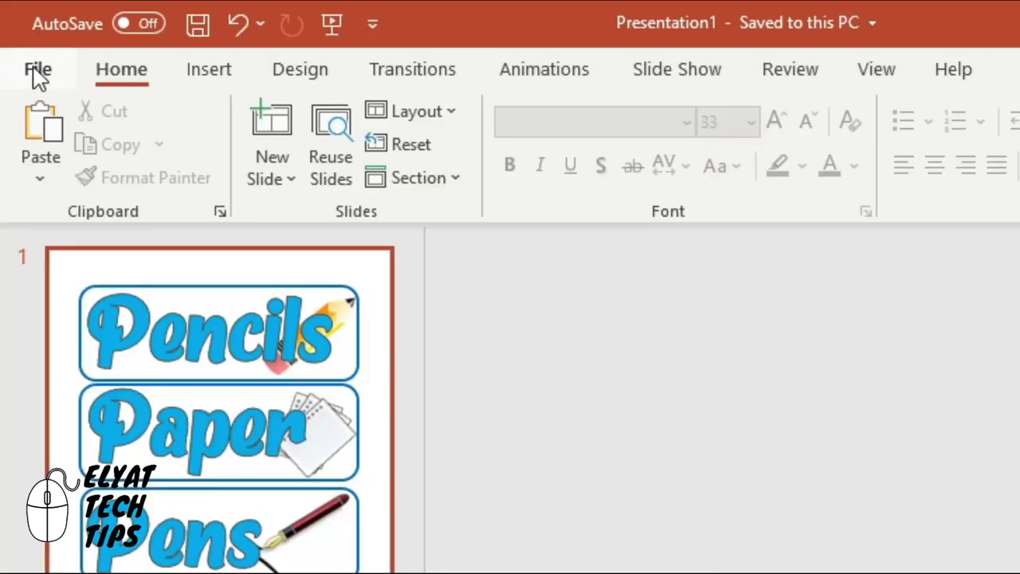
Create a new blank presentation.
click(14, 26)
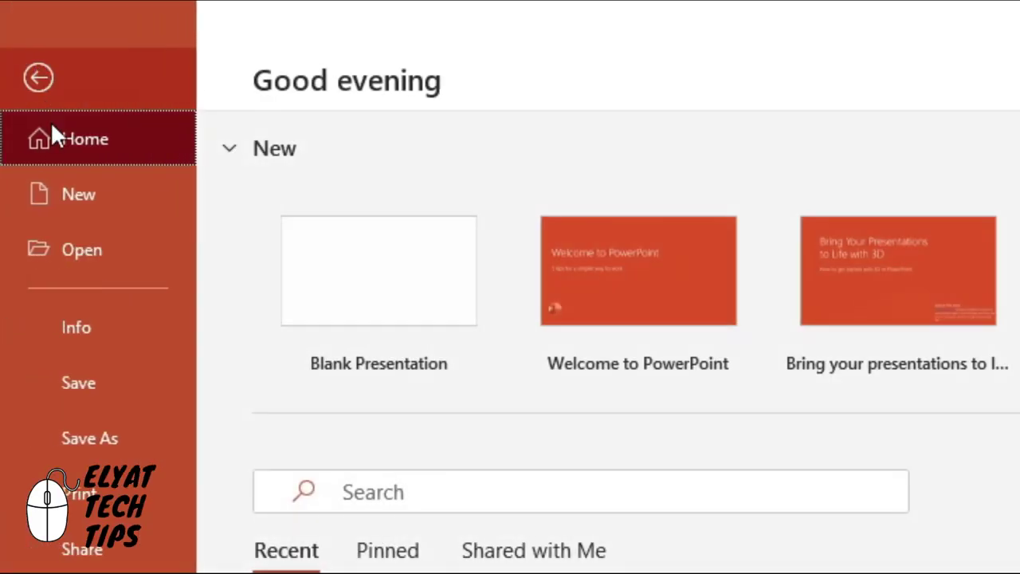
click(100, 196)
click(403, 246)
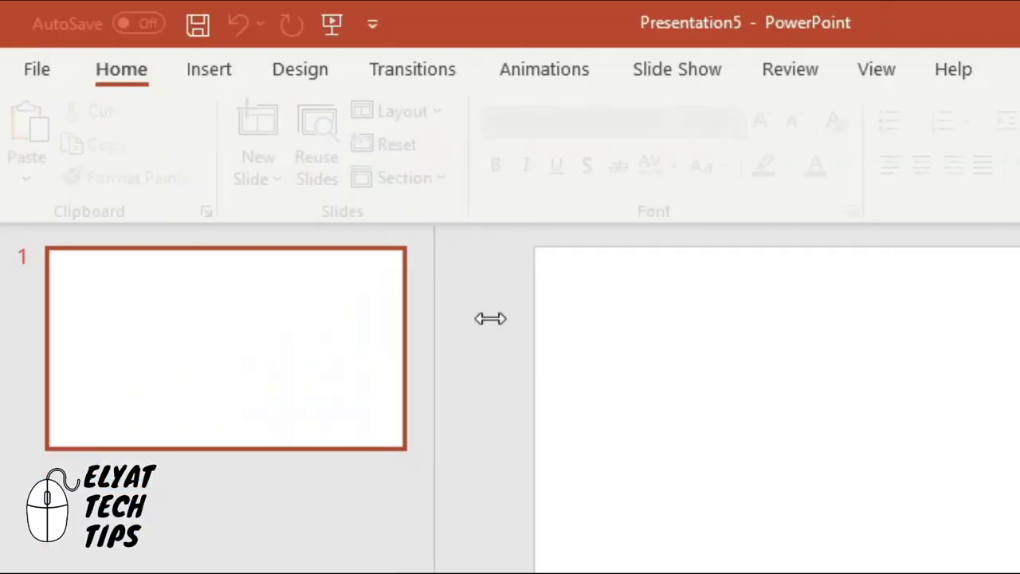
Delete the subtitle and title placeholders from the first slide.
click(538, 319)
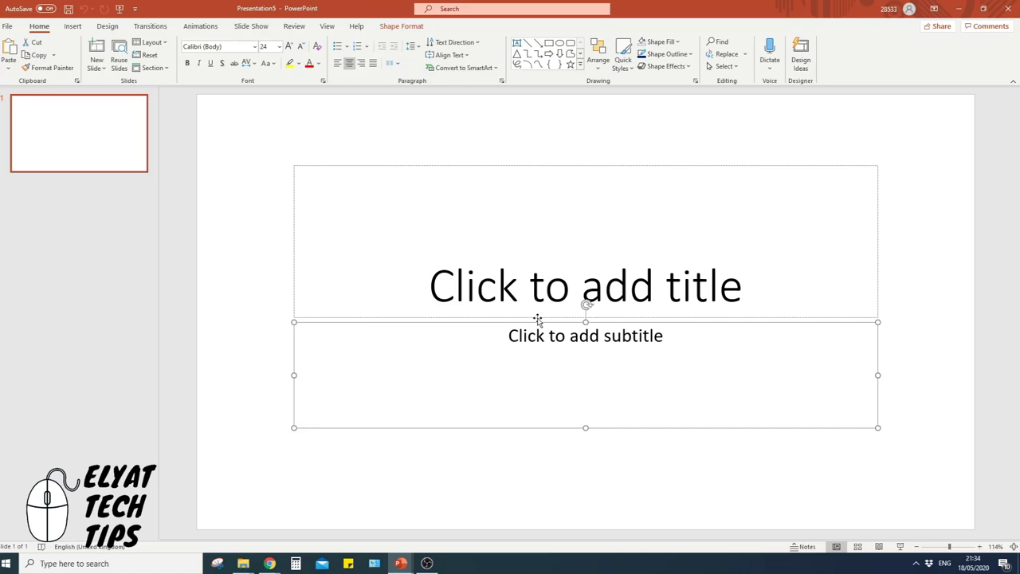
key(Delete)
click(538, 317)
key(Delete)
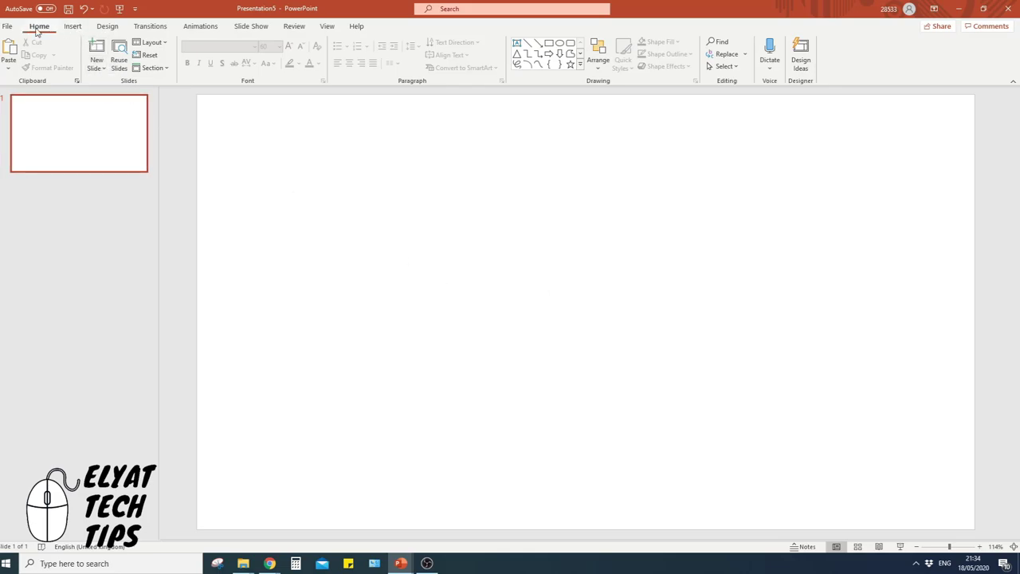
Set the slide size to A4 Paper (210x297 mm) in portrait orientation, scaling the content with Ensure Fit.
click(107, 26)
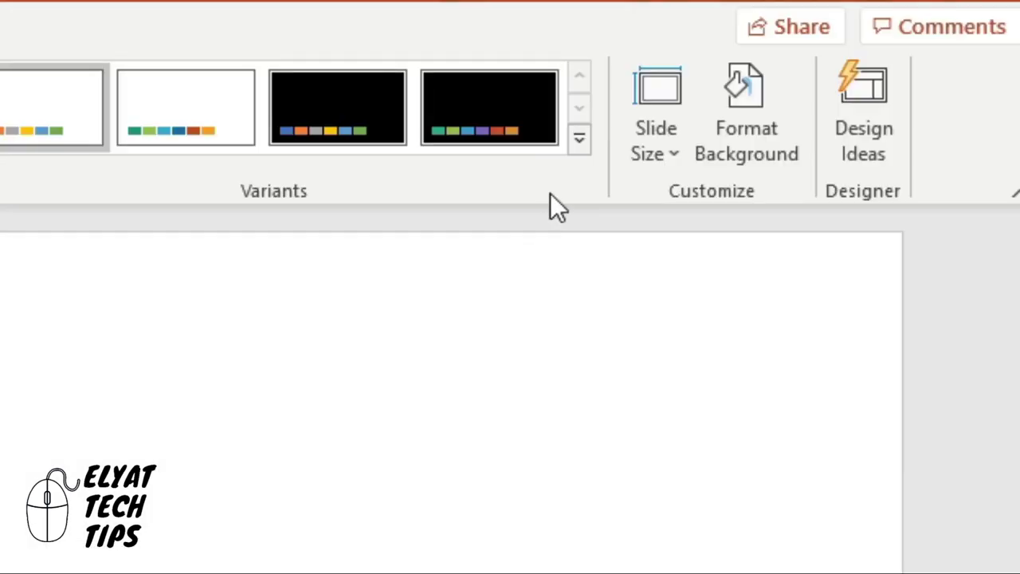
click(659, 162)
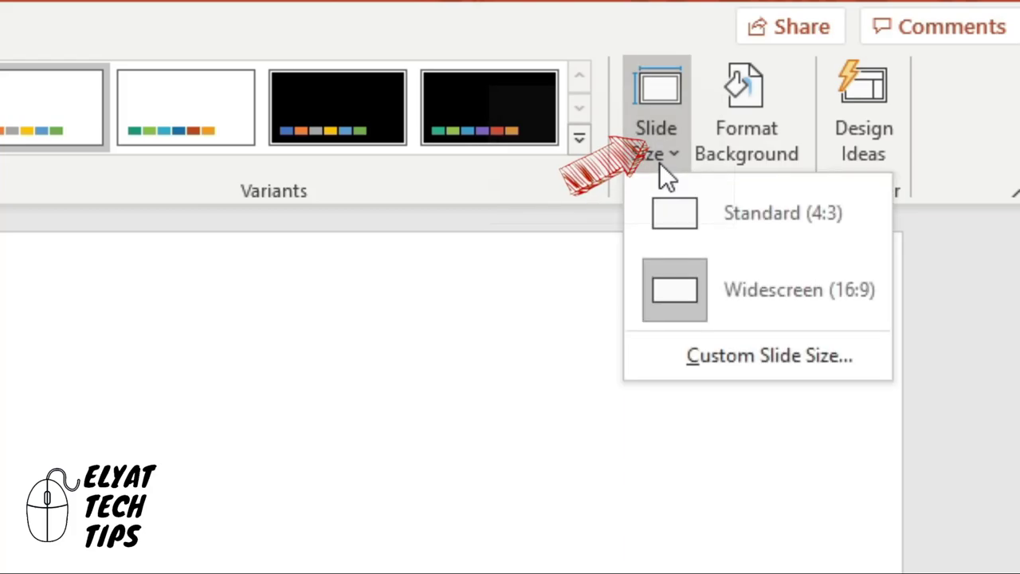
click(761, 356)
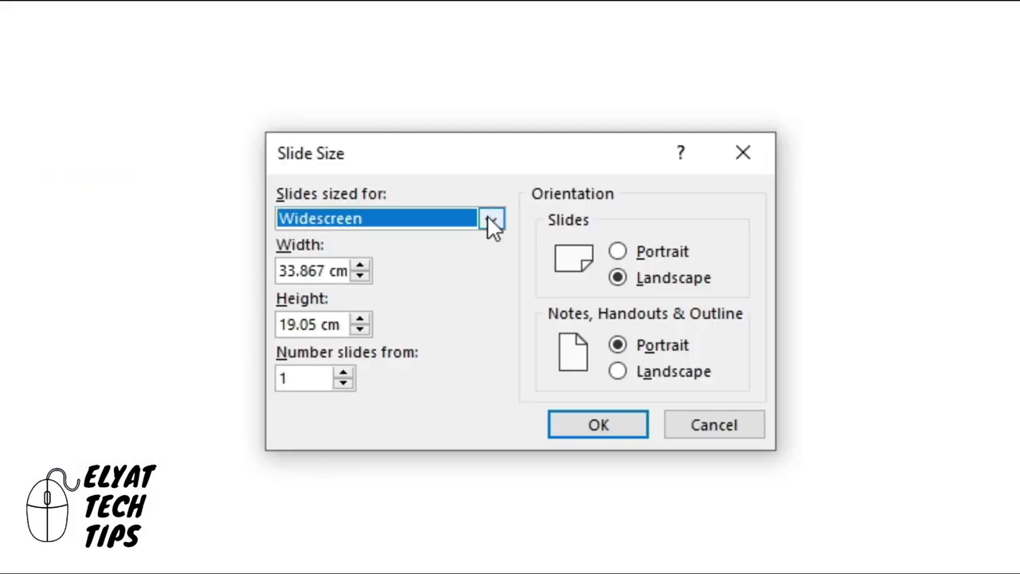
click(492, 220)
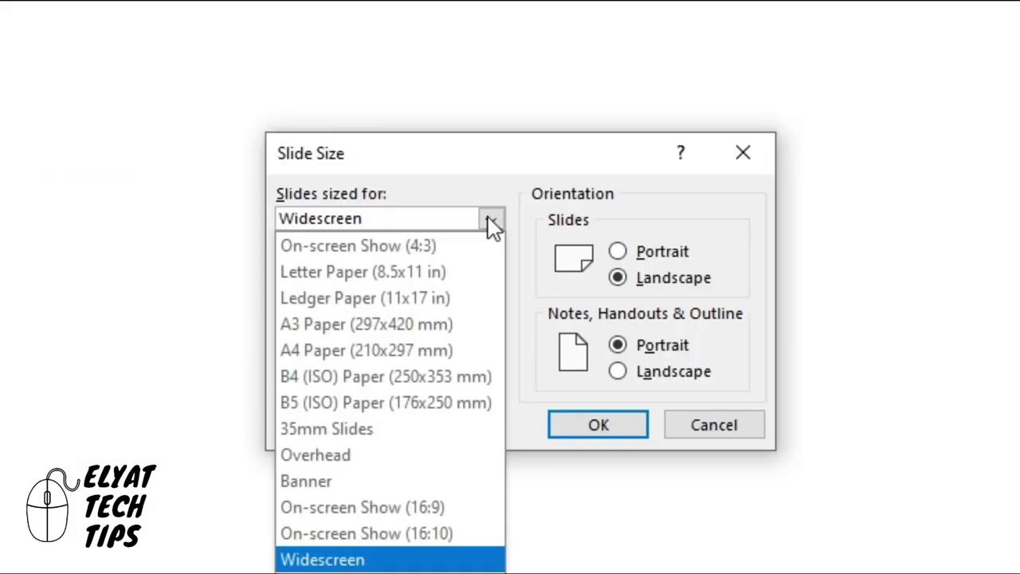
click(414, 351)
click(616, 251)
click(597, 426)
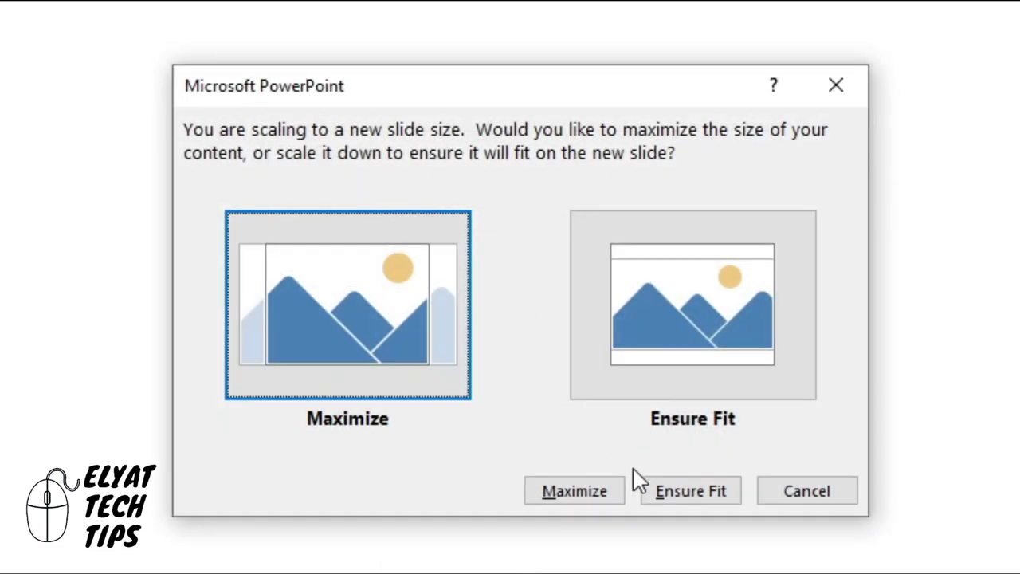
click(690, 494)
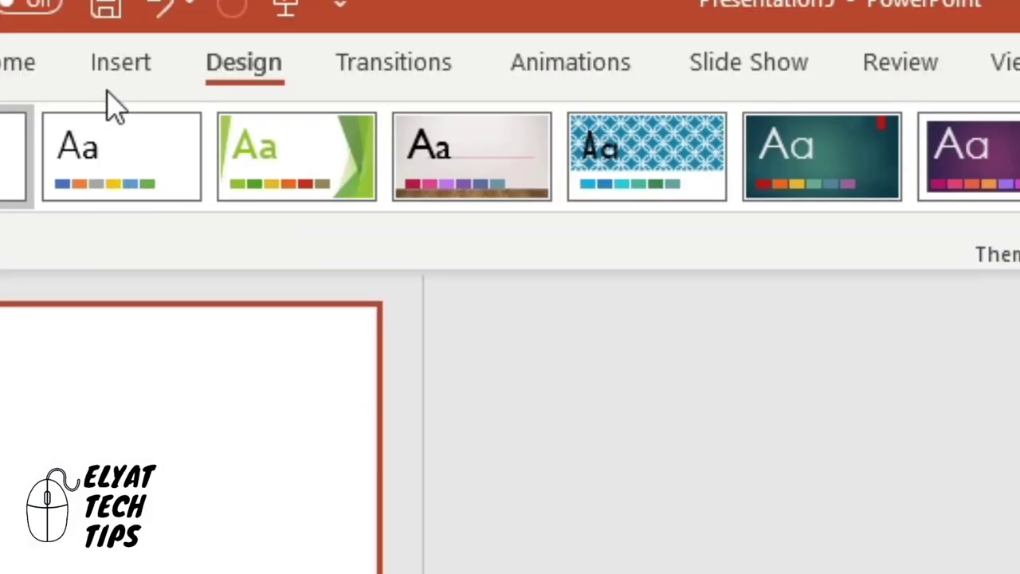
Draw a rounded rectangle about 14.8 cm wide and 6 cm high near the top of the slide.
click(125, 72)
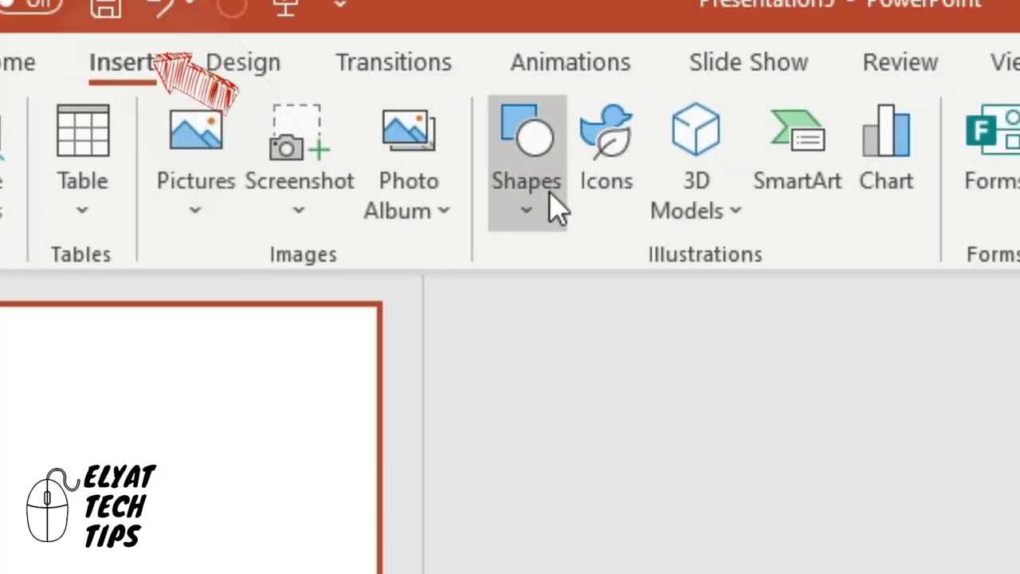
click(551, 203)
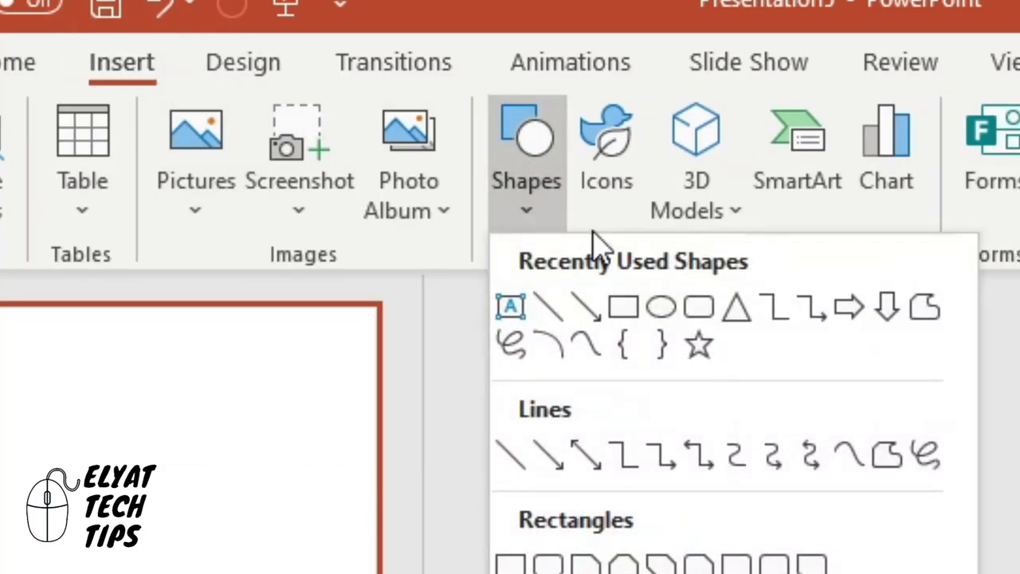
click(702, 322)
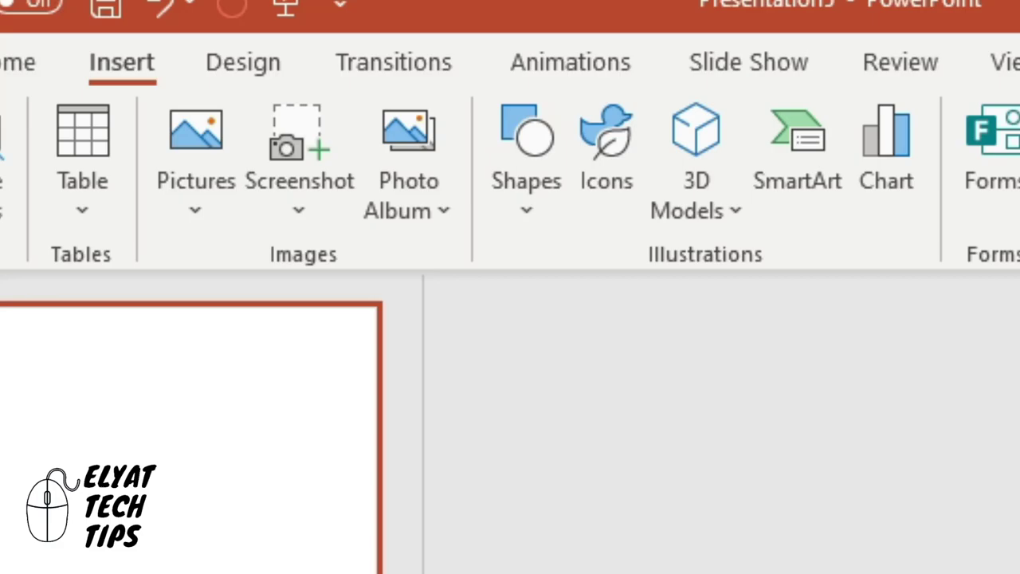
drag(472, 120, 704, 212)
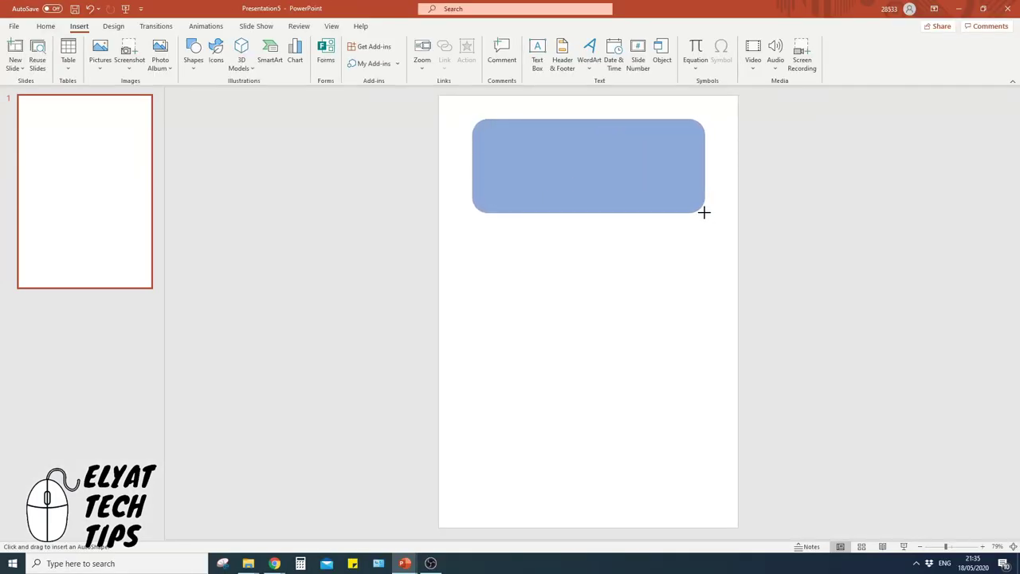
click(685, 278)
Remove the fill from the rounded rectangle.
click(582, 193)
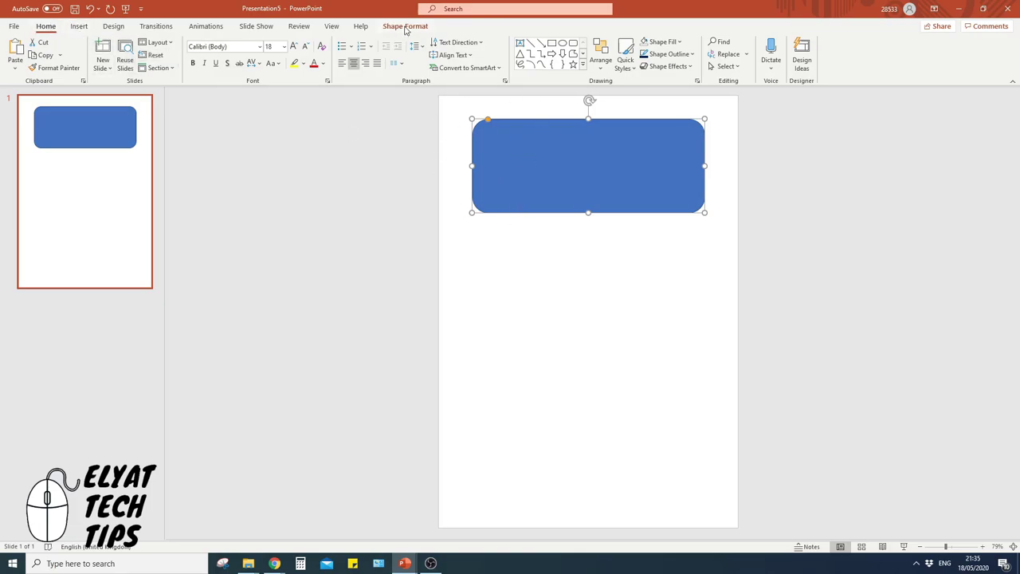
click(405, 26)
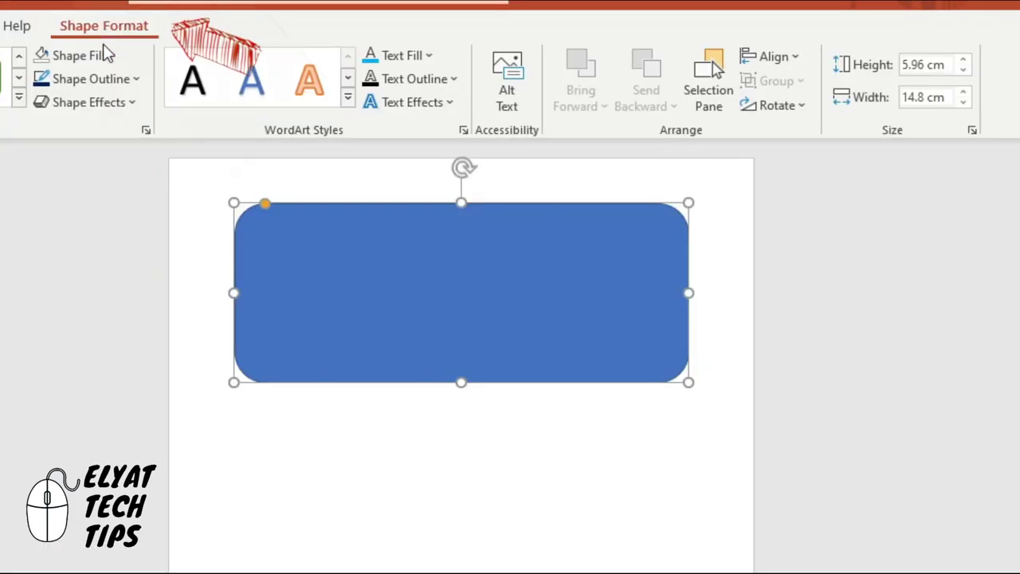
click(100, 56)
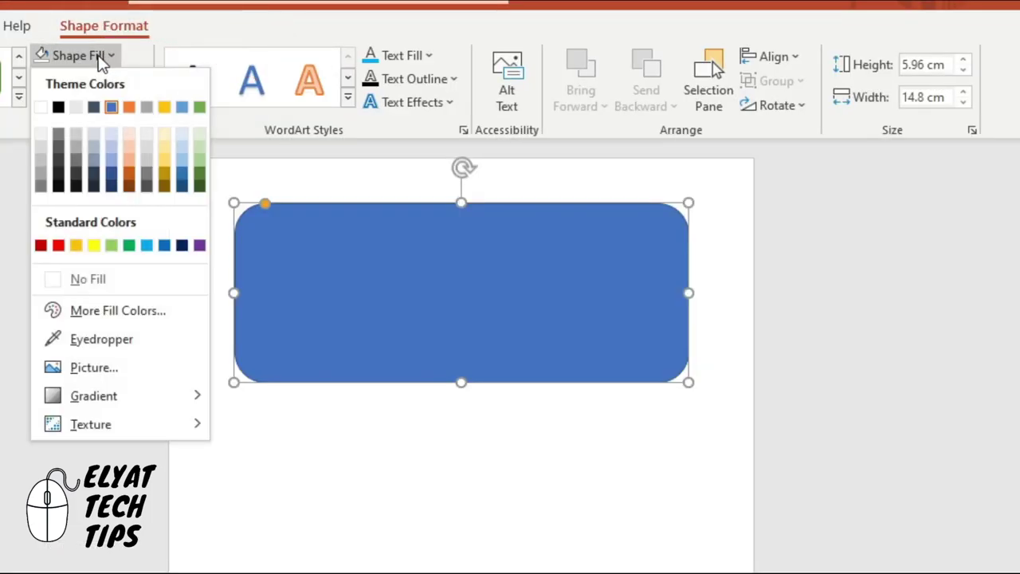
click(109, 279)
Give the rounded rectangle a standard dark blue outline with a thicker line weight.
click(80, 79)
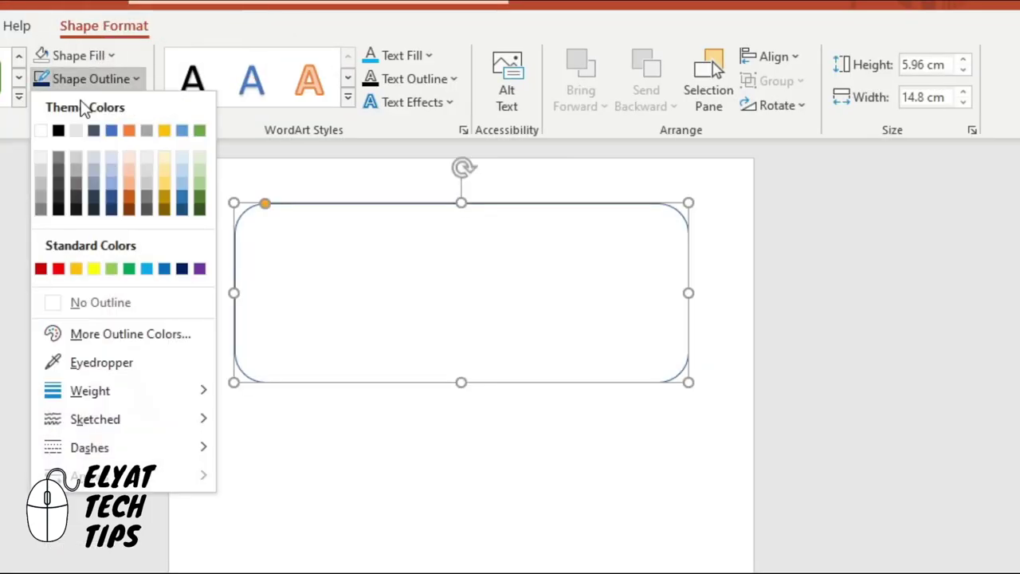
click(182, 269)
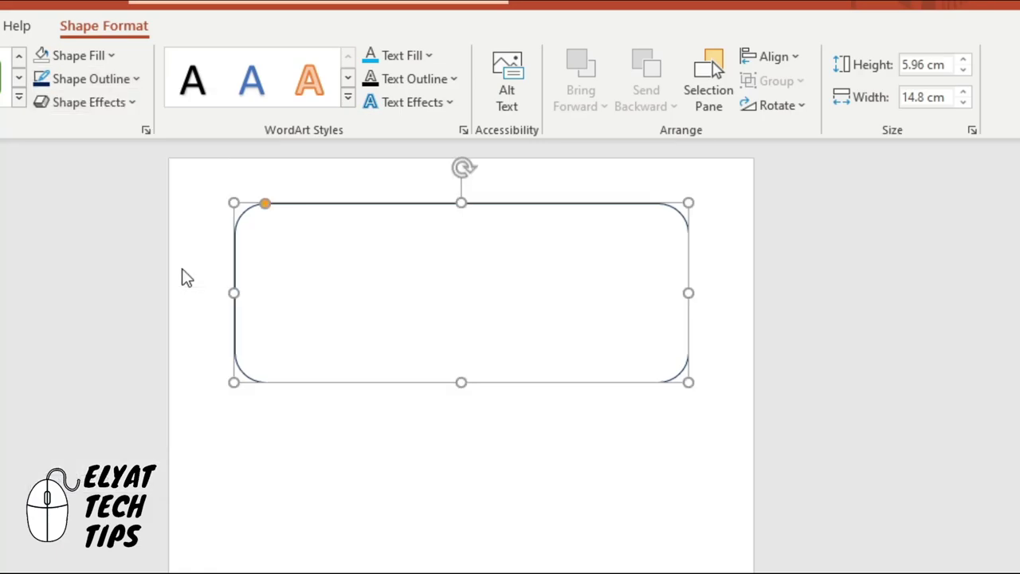
click(101, 79)
mouse_move(187, 392)
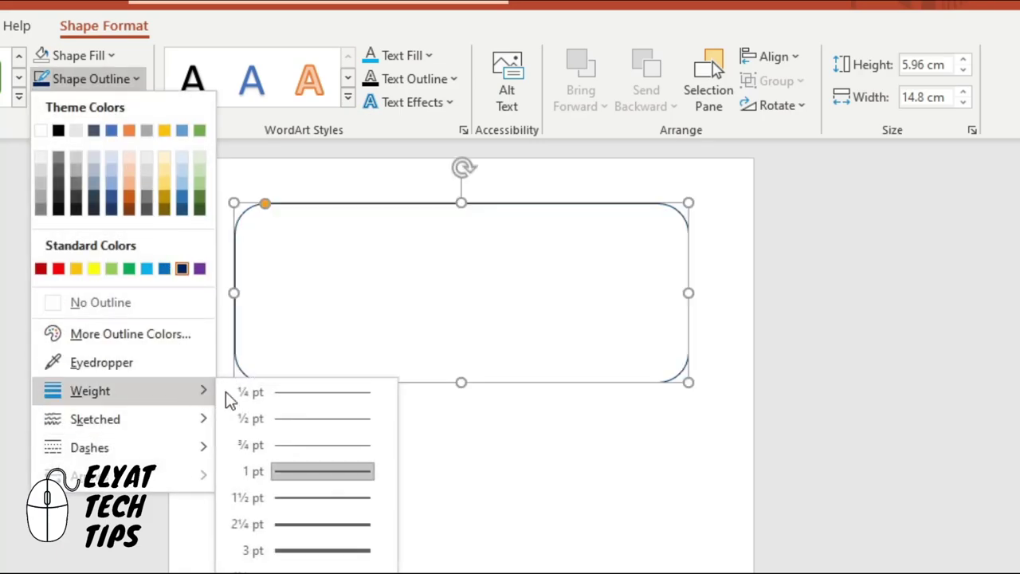
click(398, 542)
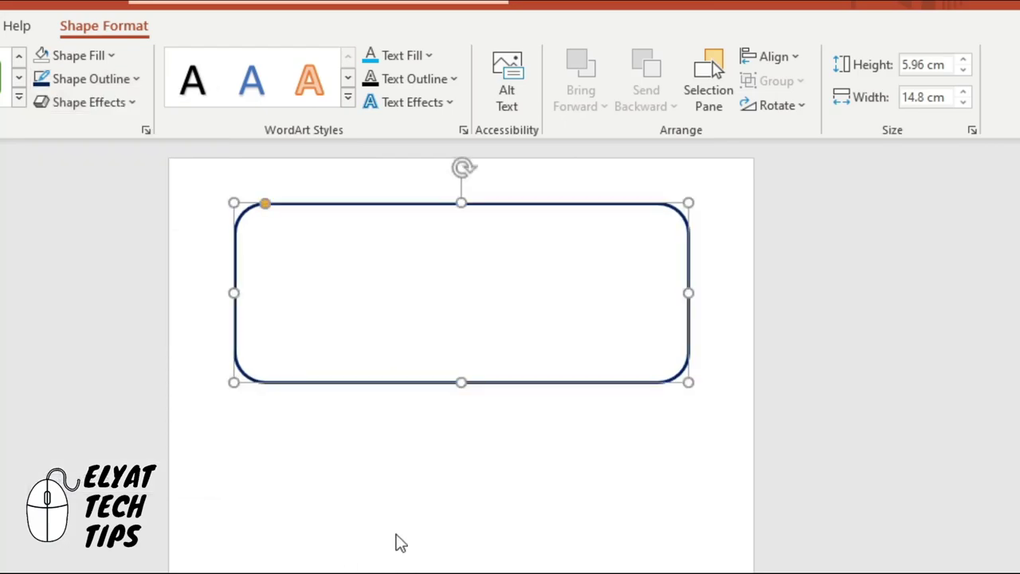
click(574, 543)
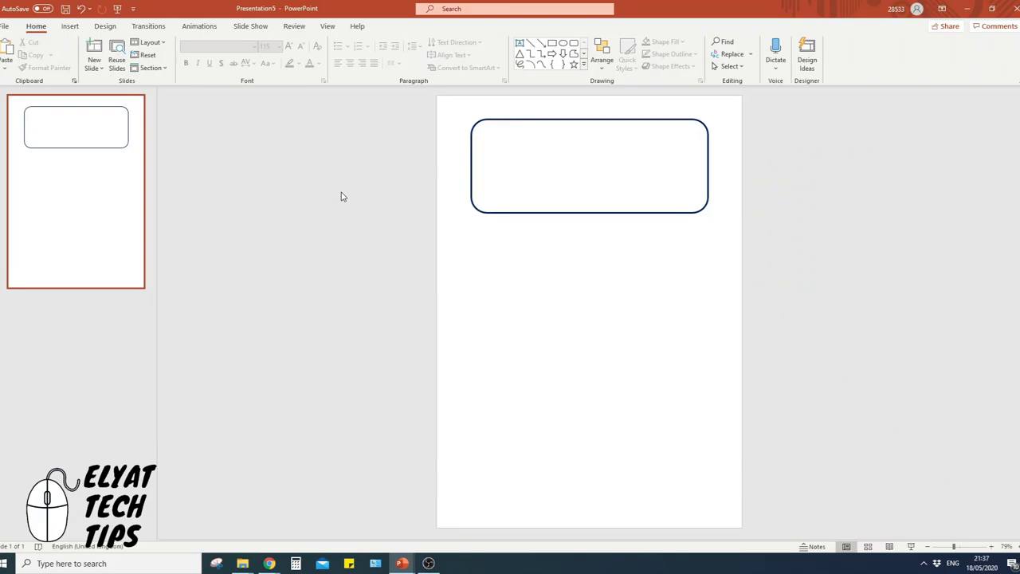
Insert WordArt in the black fill with shadow style and move it inside the rounded rectangle.
click(70, 26)
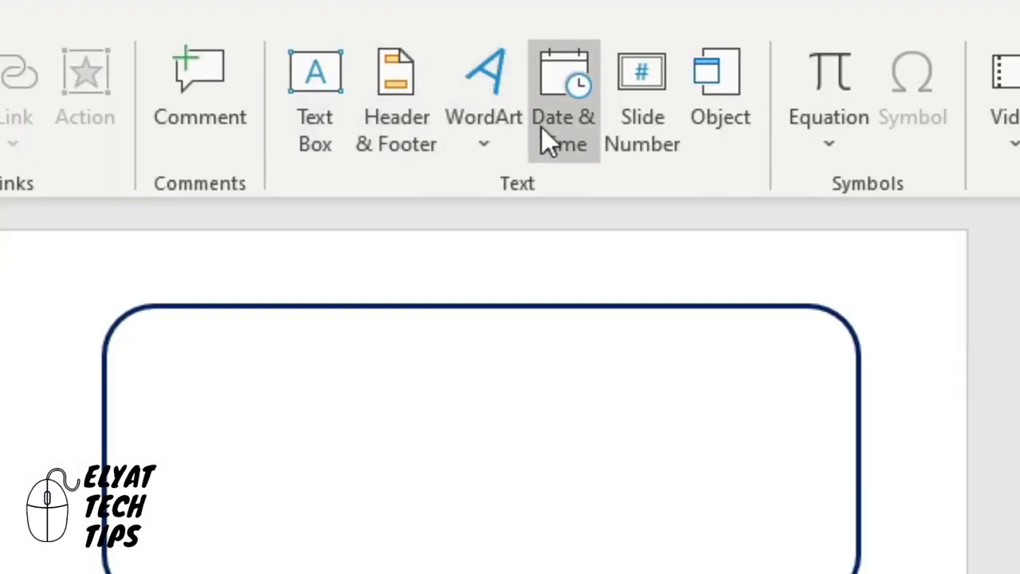
click(592, 64)
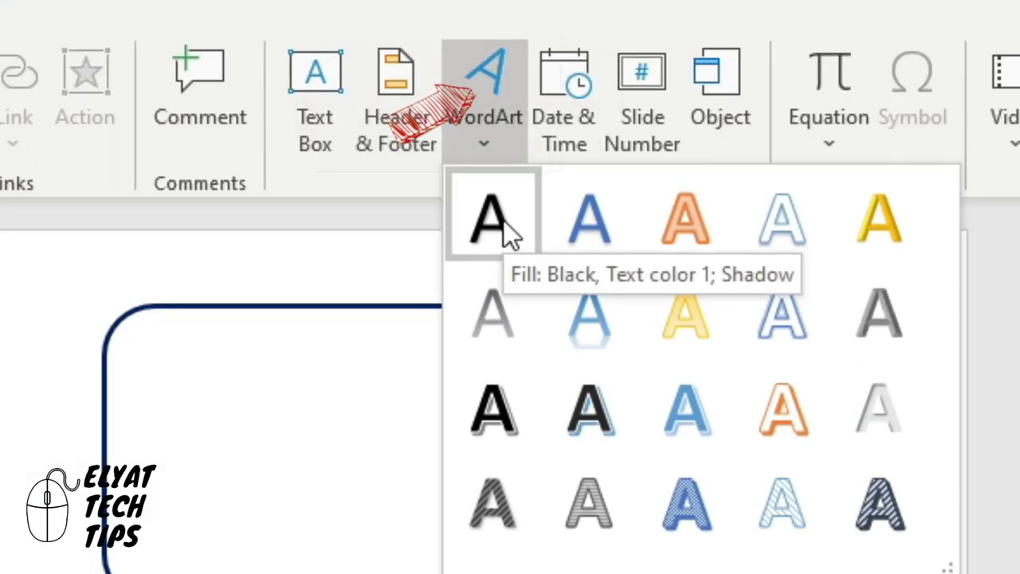
click(503, 221)
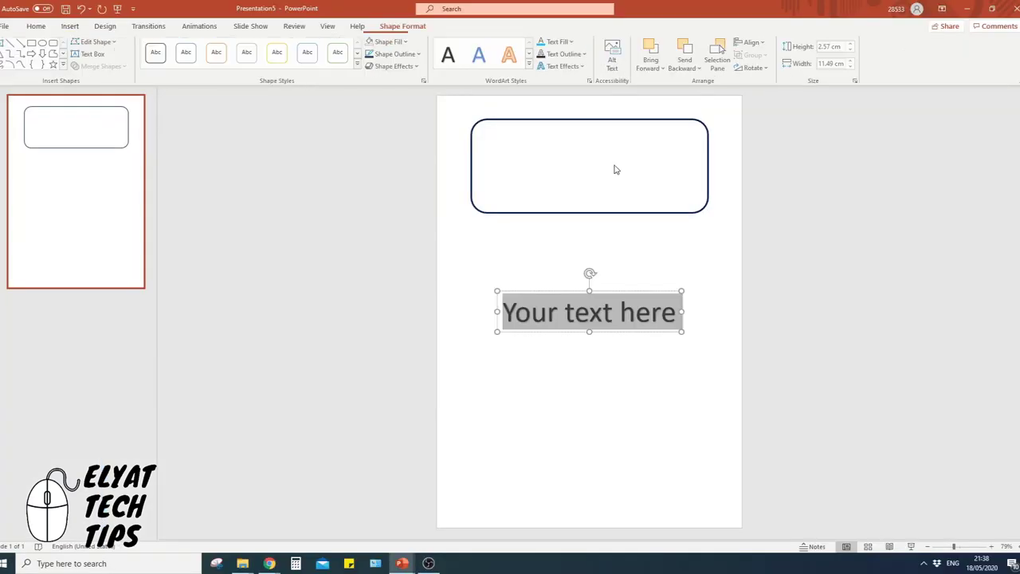
drag(616, 281, 606, 144)
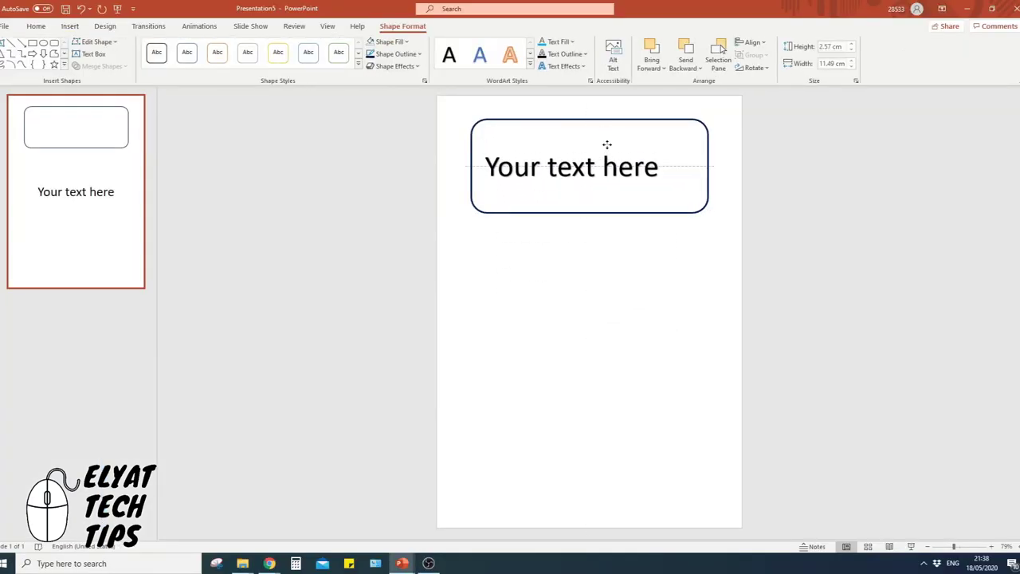
drag(606, 144, 607, 144)
Replace the WordArt placeholder text with "Pencils".
triple_click(584, 173)
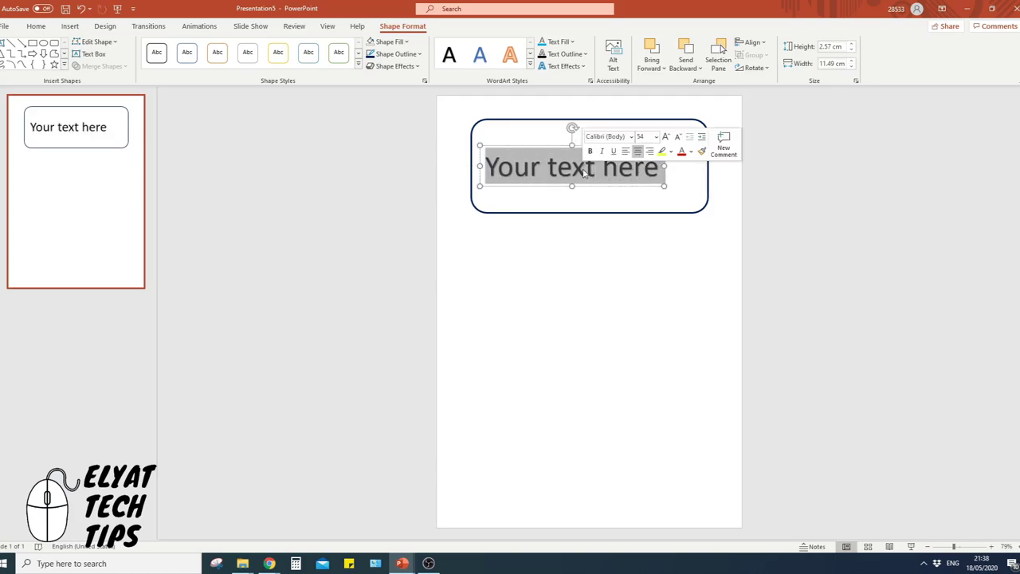
text(Pen)
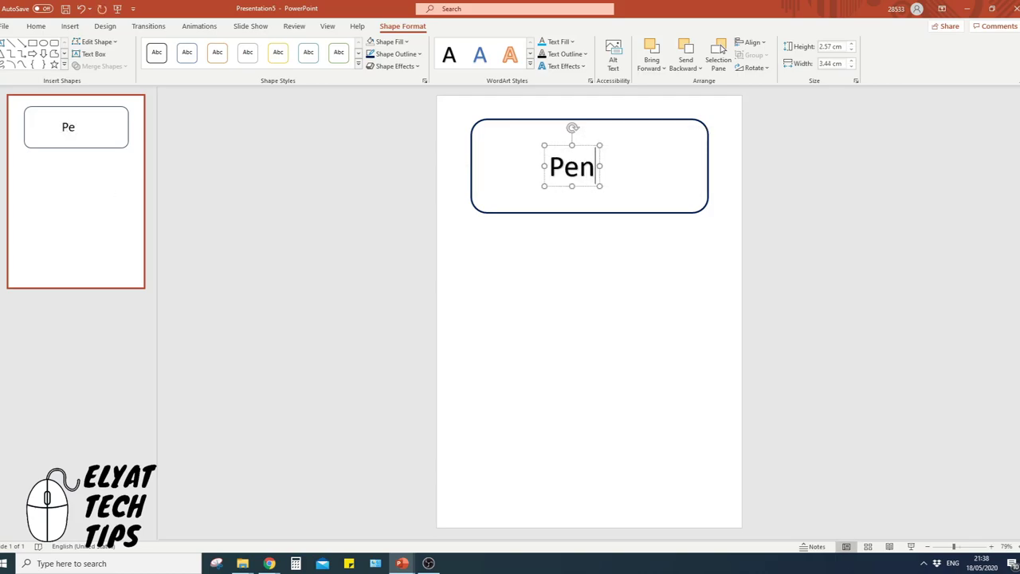
text(cils)
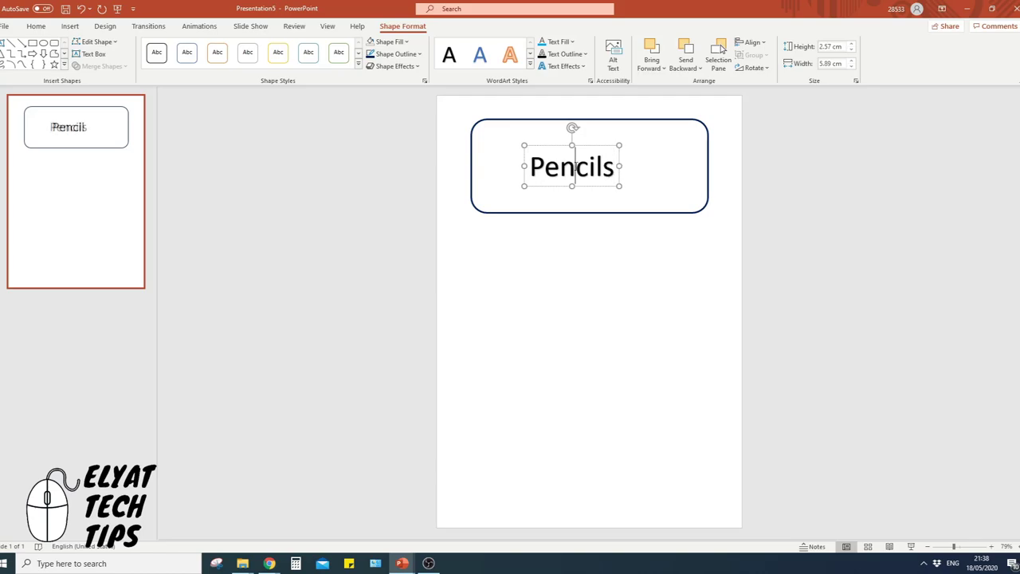
Enlarge the "Pencils" text to 115 pt and move it up to fit inside the rounded rectangle.
triple_click(571, 166)
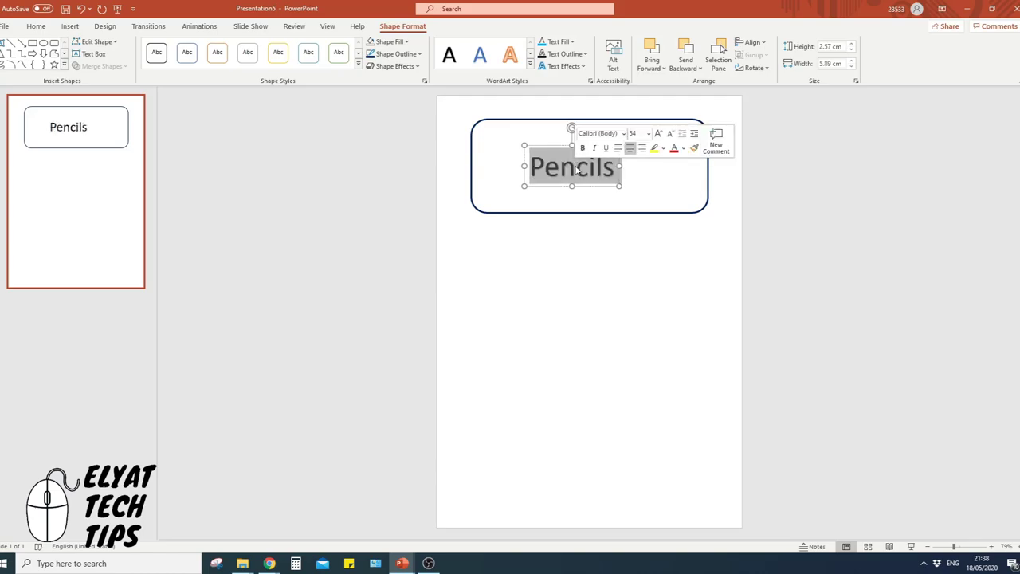
click(36, 26)
click(289, 46)
click(289, 45)
click(288, 45)
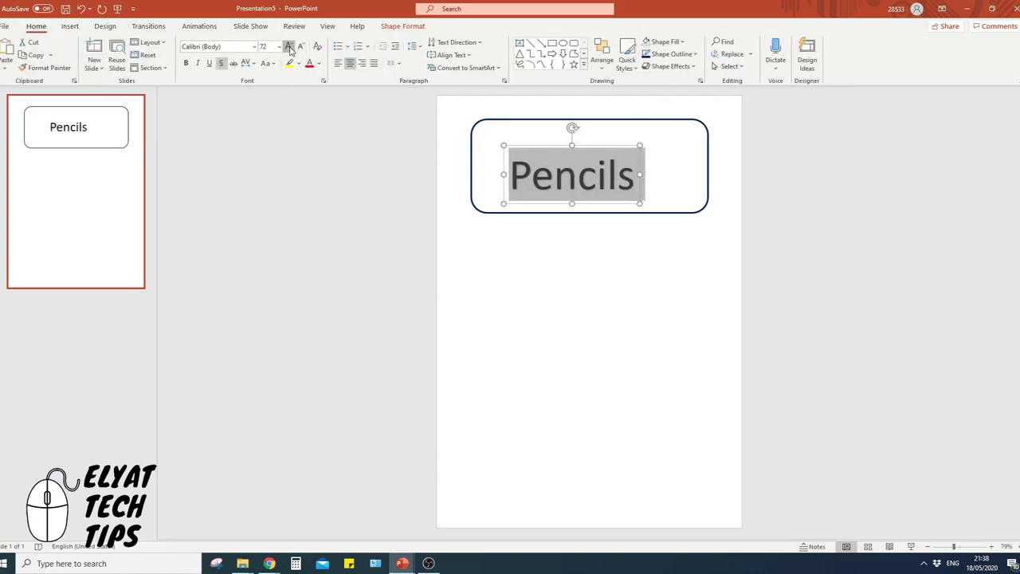
click(288, 45)
click(288, 46)
click(288, 45)
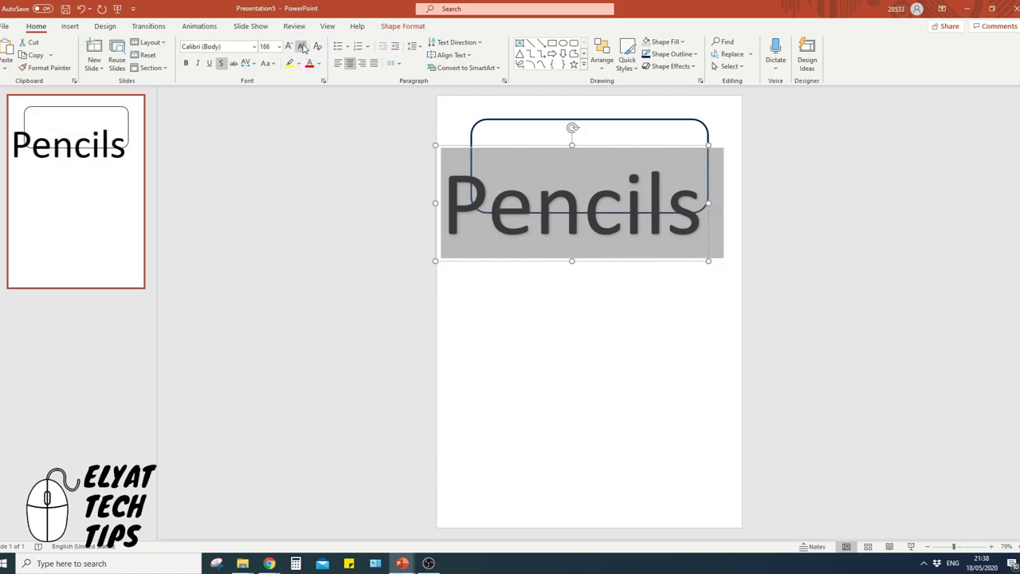
click(302, 45)
click(301, 45)
click(301, 45)
drag(592, 141, 592, 121)
Change the font of the "Pencils" text to Metro Beardy.
click(577, 159)
double_click(578, 159)
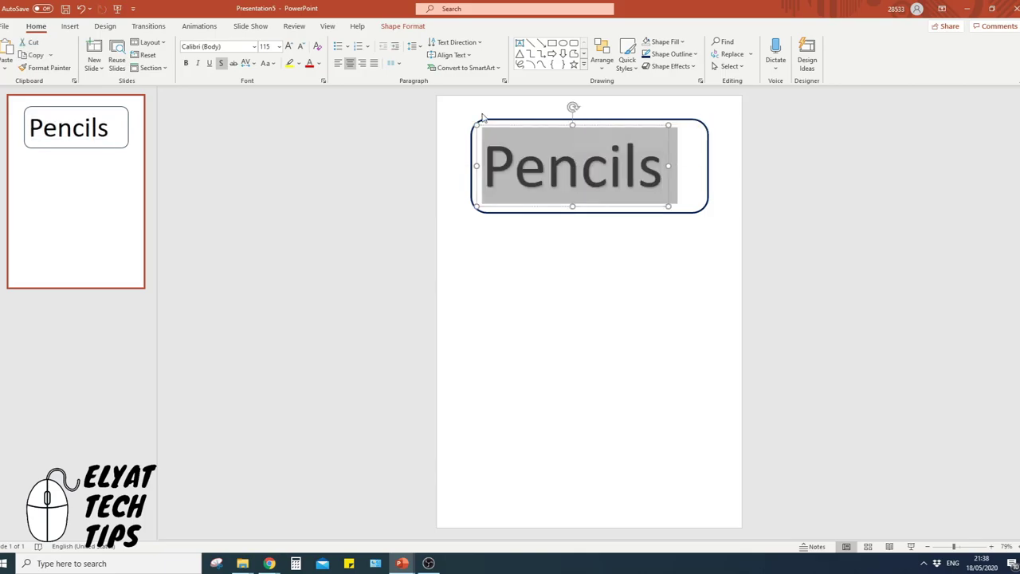
click(254, 48)
key(Down)
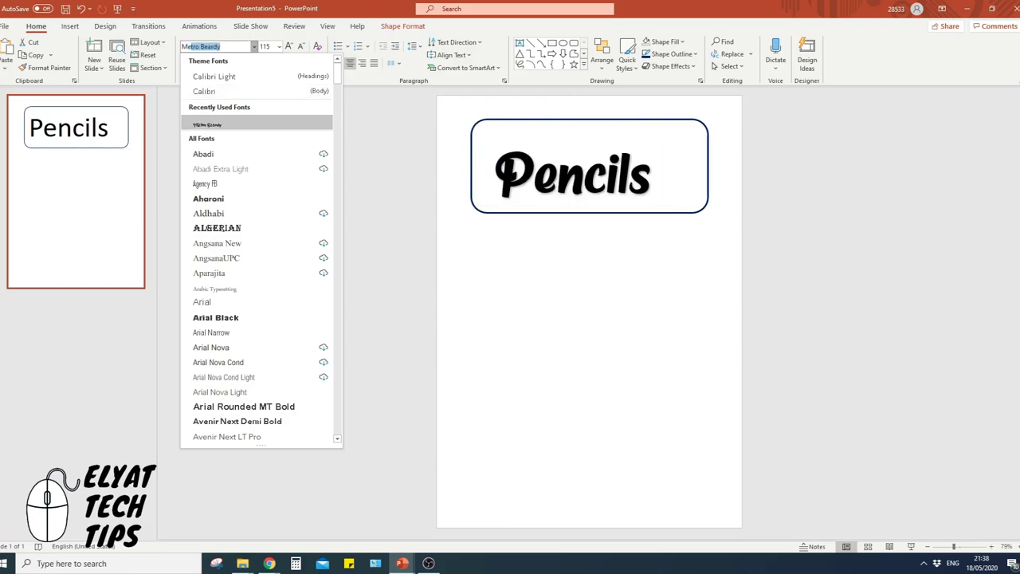
click(215, 125)
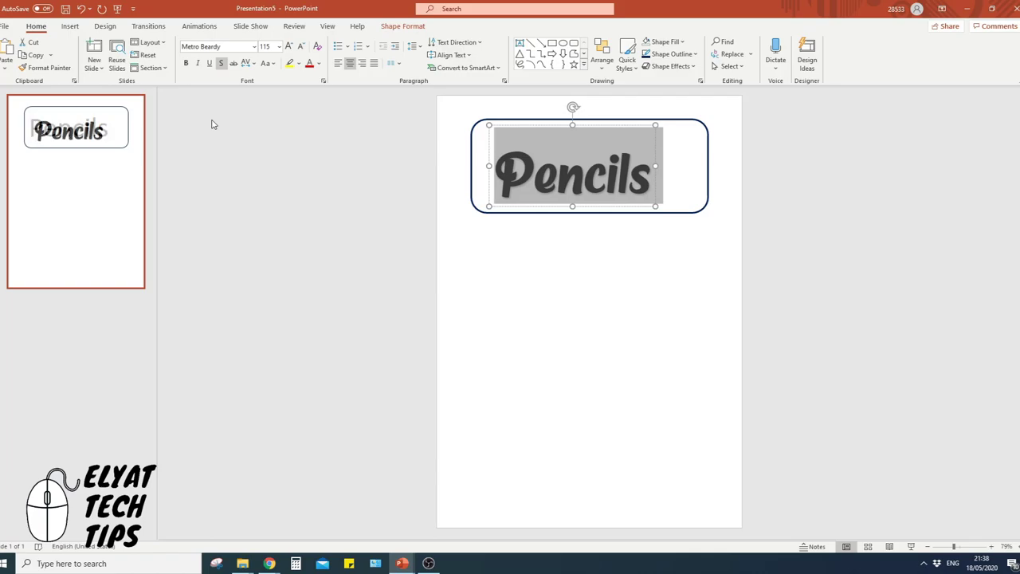
Enlarge the "Pencils" text to 138 pt and position it against the left side inside the rounded rectangle.
click(289, 46)
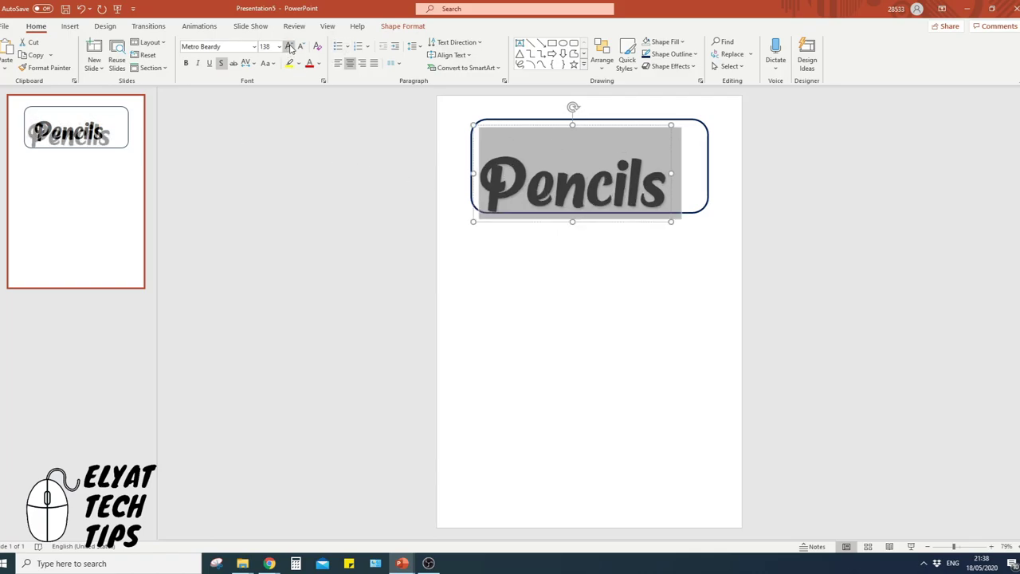
click(288, 46)
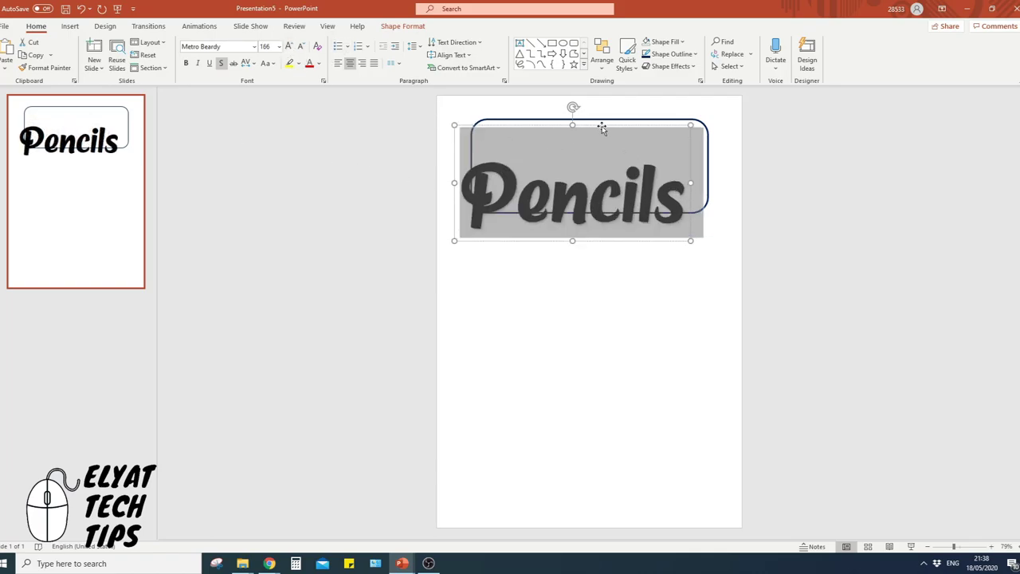
click(608, 103)
click(611, 97)
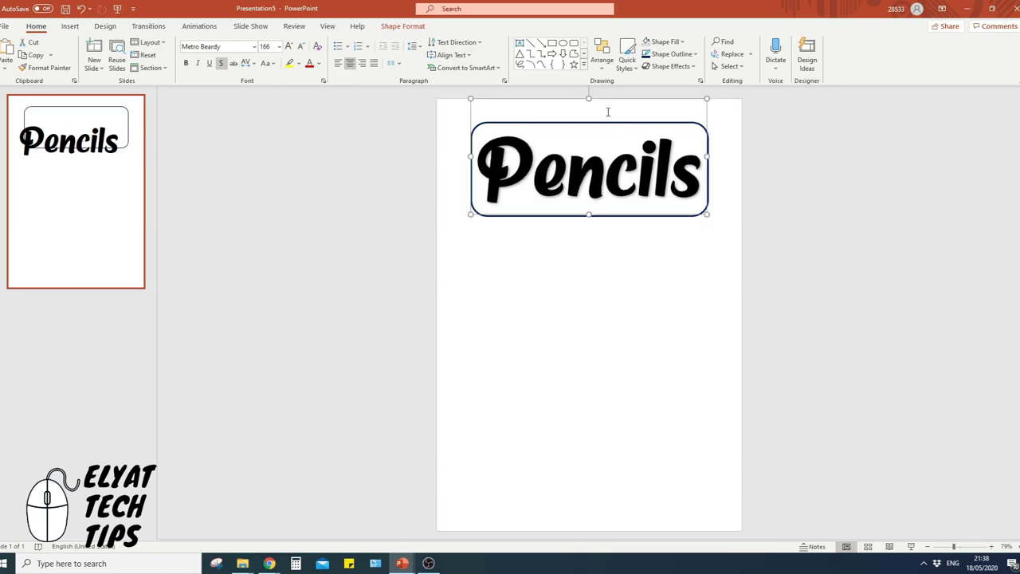
key(ctrl+a)
click(301, 46)
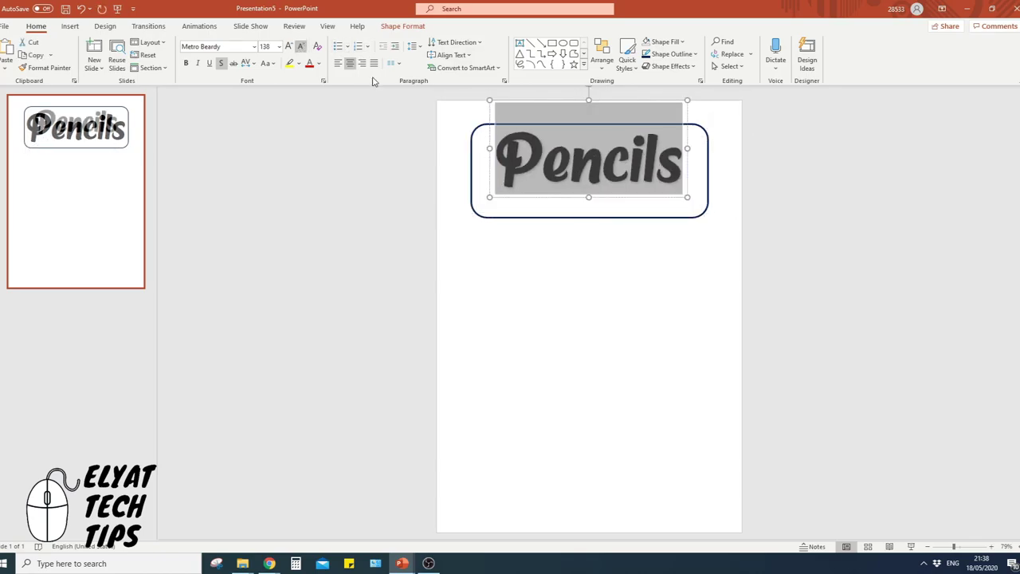
drag(660, 199, 640, 208)
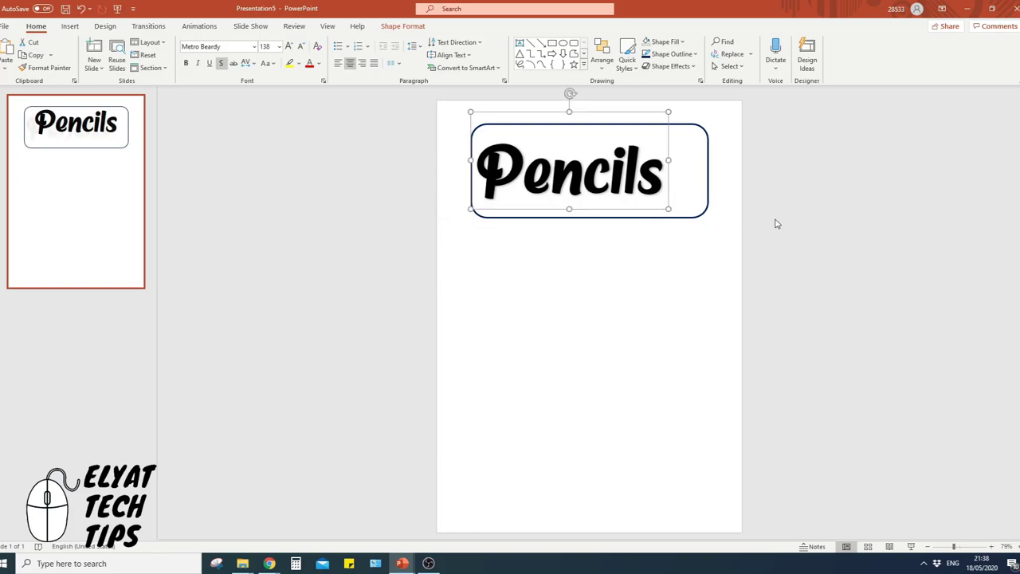
click(818, 215)
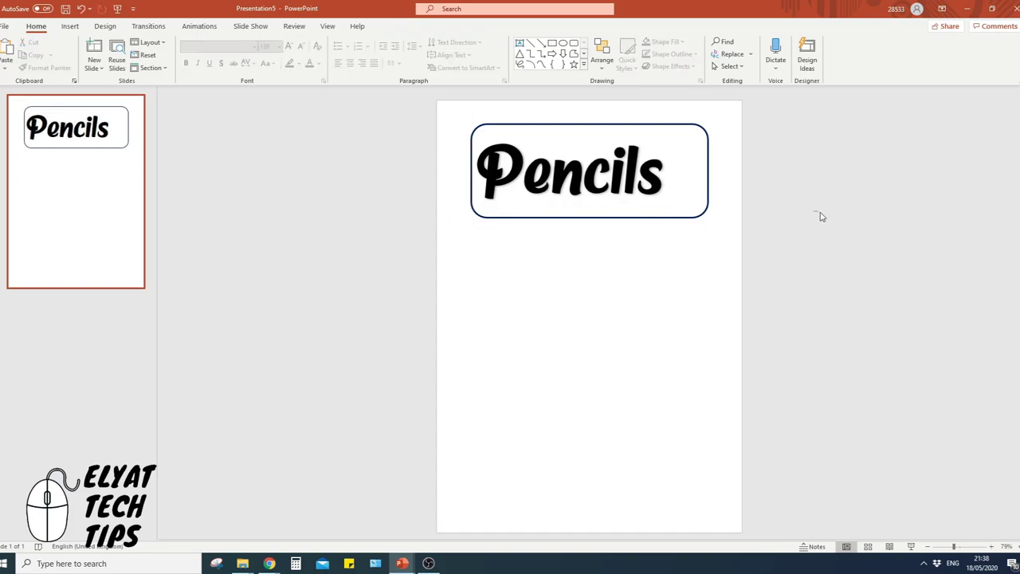
Apply the grey striped-fill WordArt style with dark outline to the "Pencils" text.
double_click(557, 180)
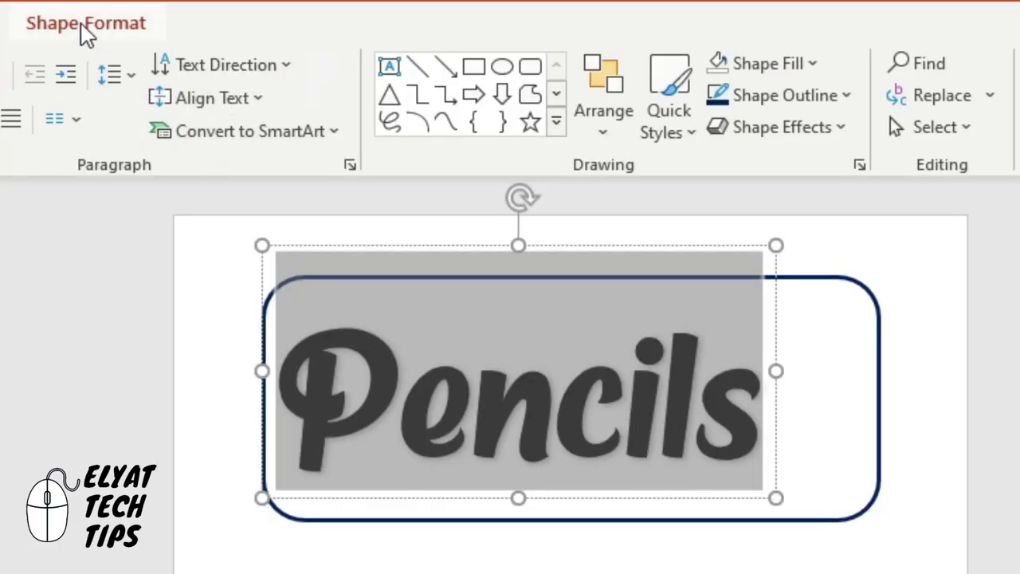
click(87, 32)
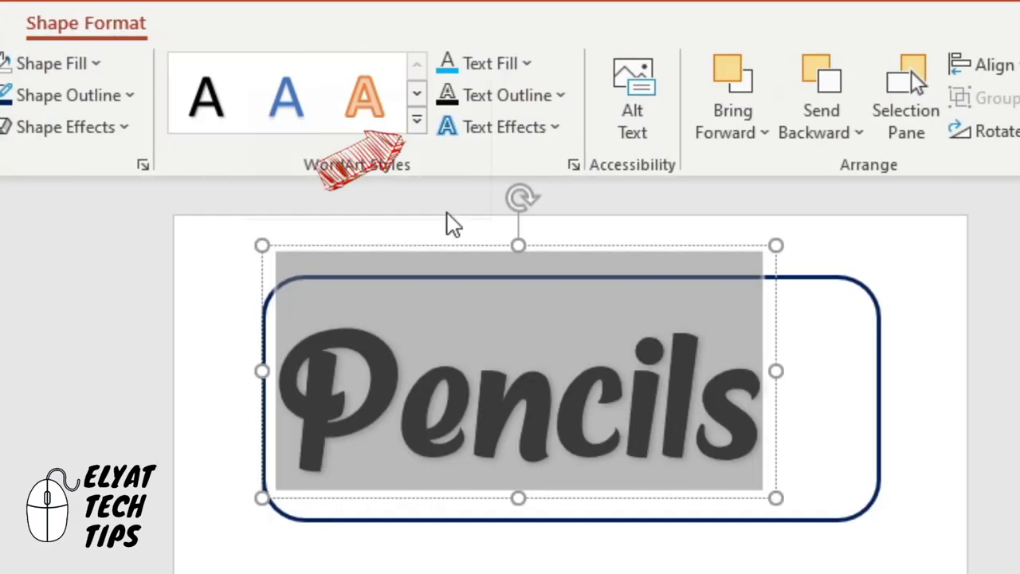
click(415, 118)
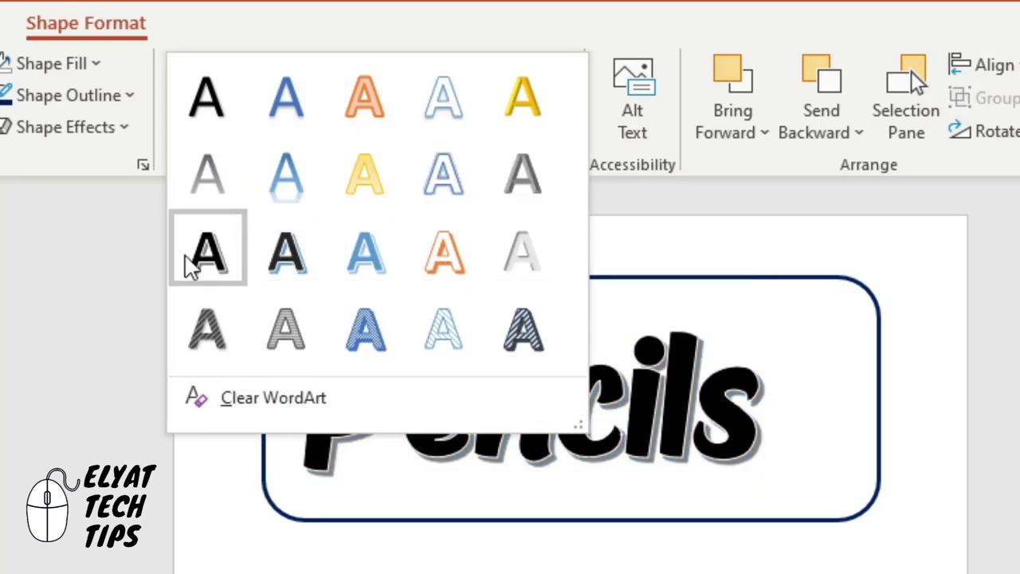
click(266, 344)
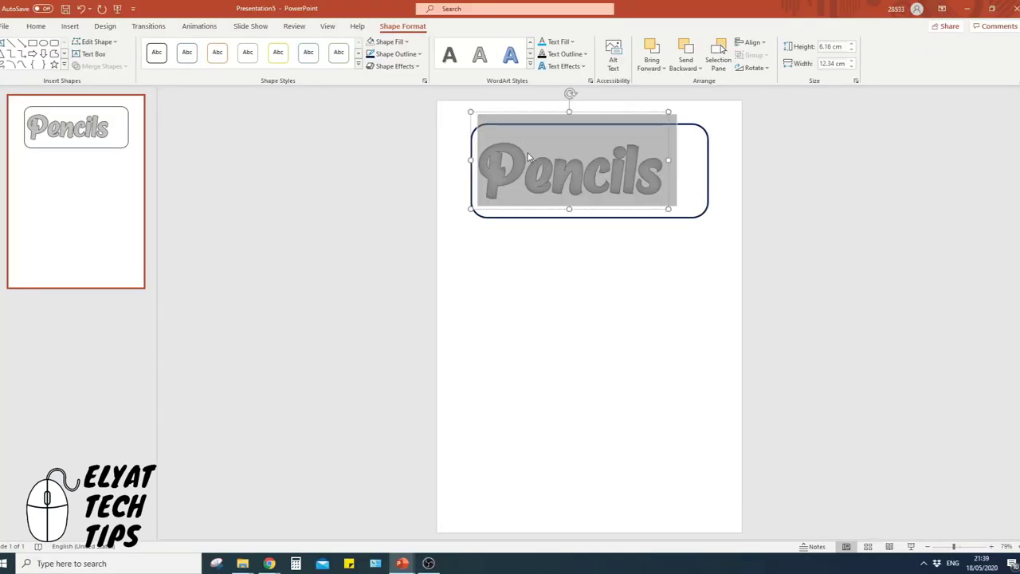
Set the text fill of "Pencils" to the standard Blue and widen its text box to 12.55 cm.
click(402, 42)
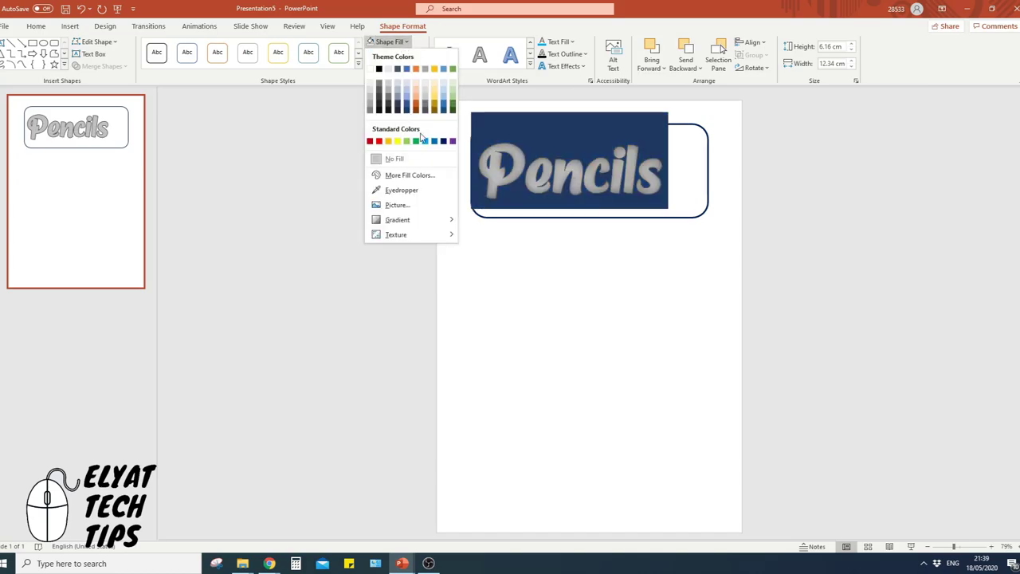
click(565, 86)
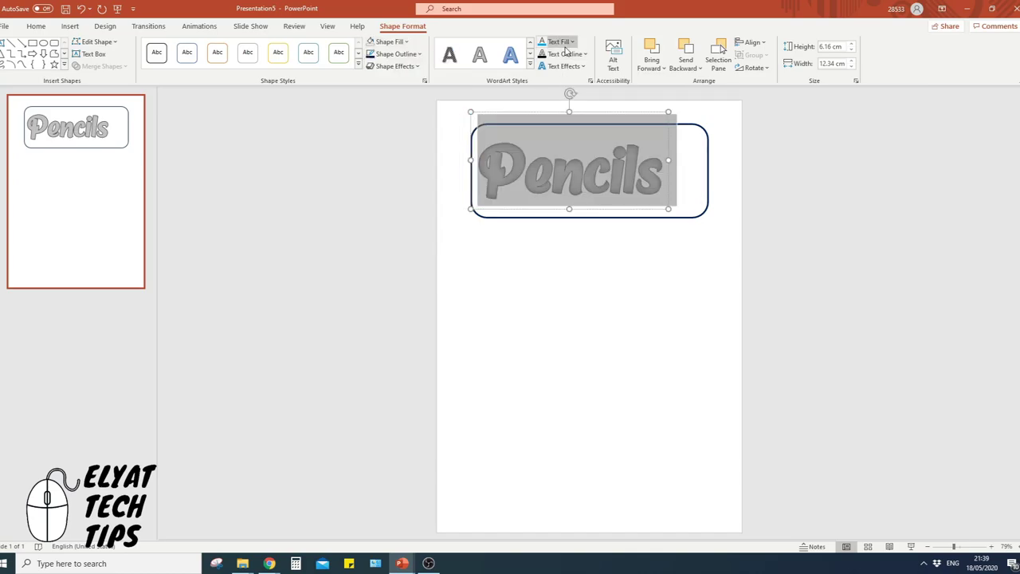
click(564, 47)
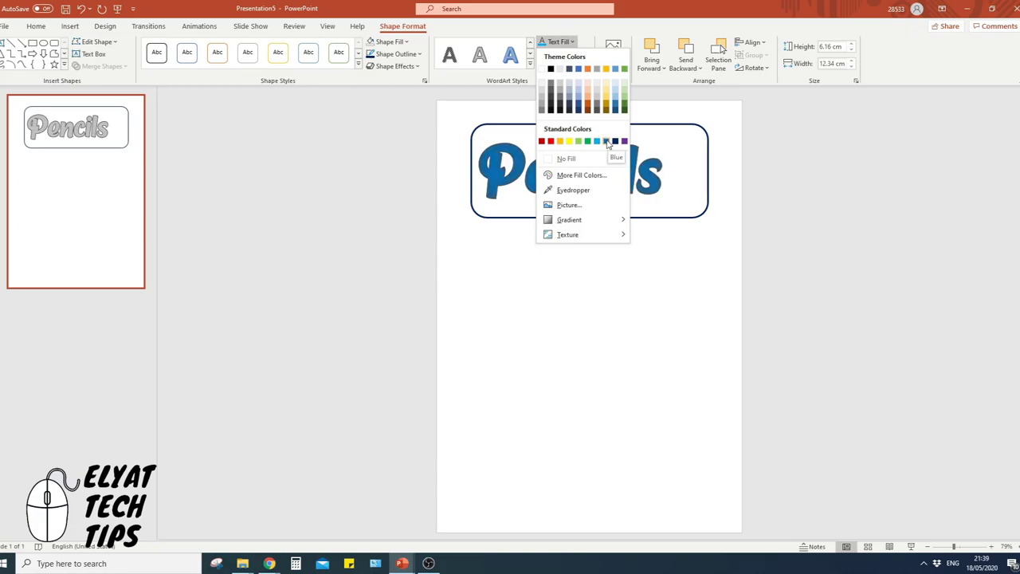
click(606, 142)
click(648, 232)
click(660, 169)
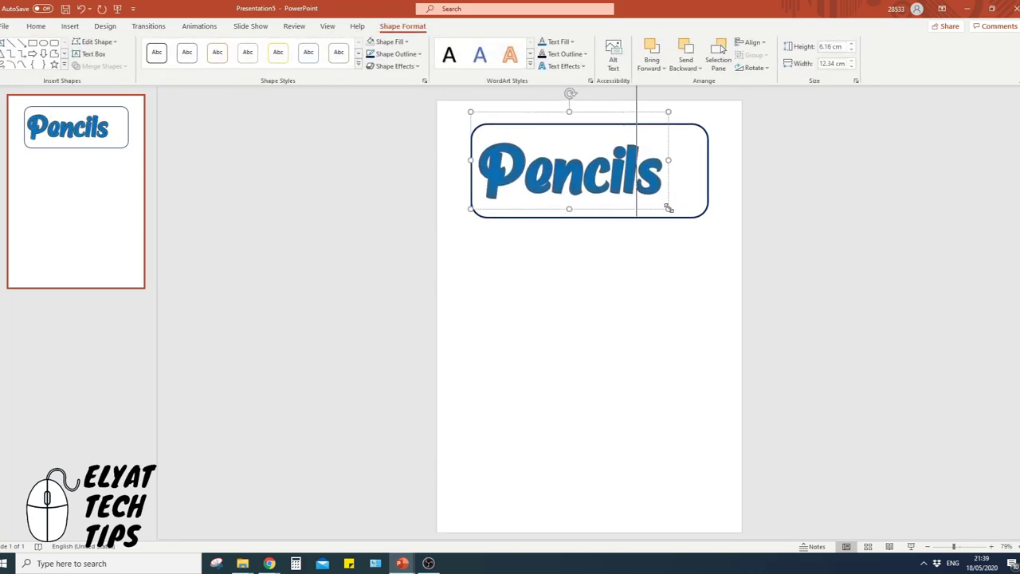
mouse_move(668, 208)
mouse_down()
mouse_move(678, 214)
mouse_move(670, 209)
mouse_up()
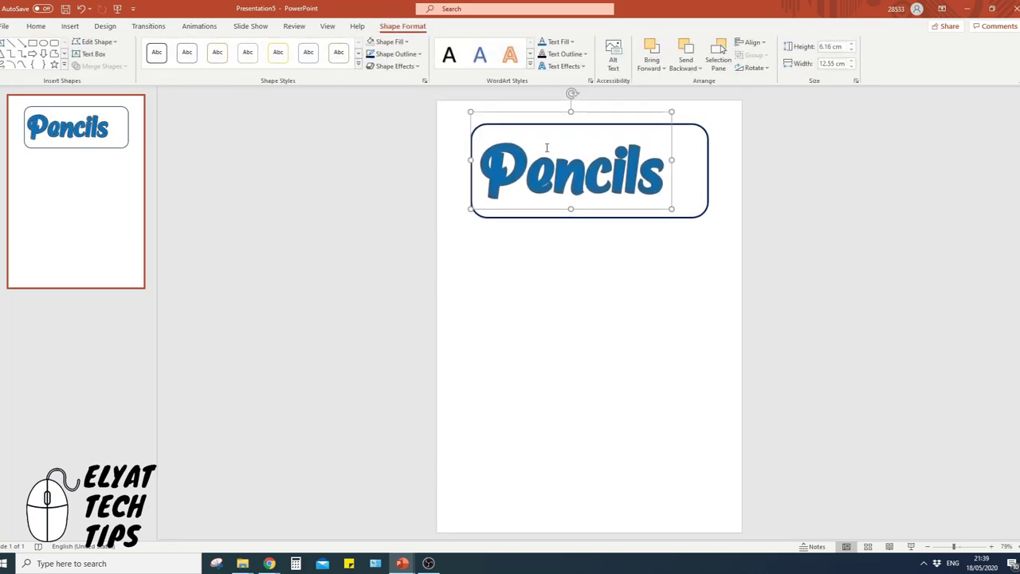
Try the "Pencils" text at 166 pt and return it to 138 pt.
double_click(547, 147)
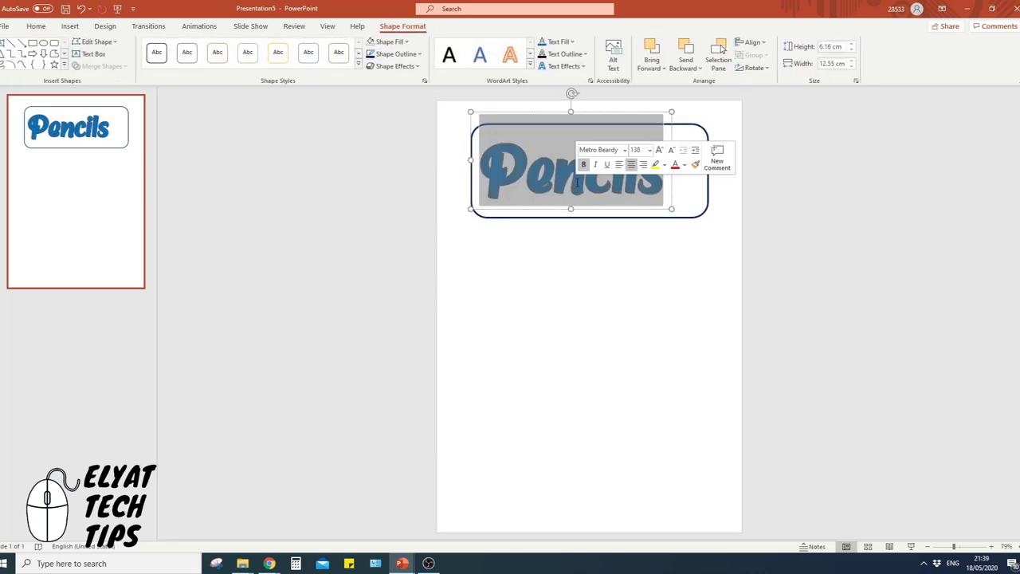
click(38, 26)
click(288, 46)
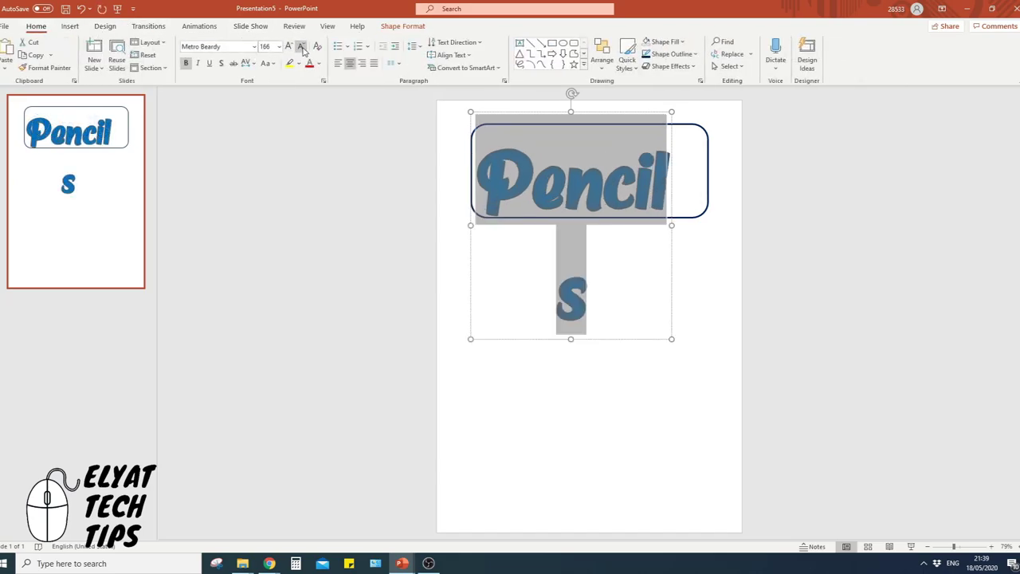
click(300, 46)
click(813, 257)
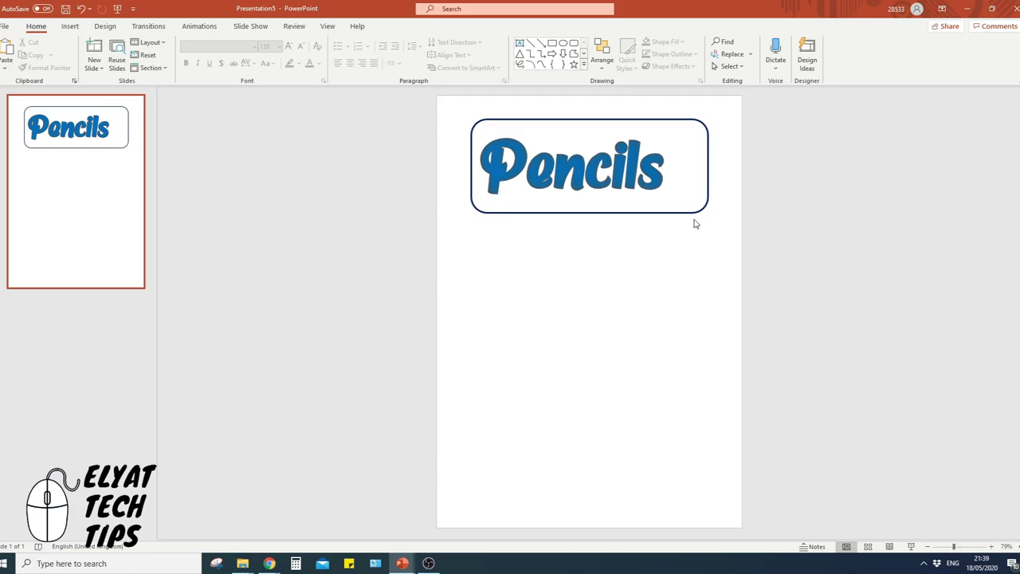
double_click(607, 171)
click(615, 313)
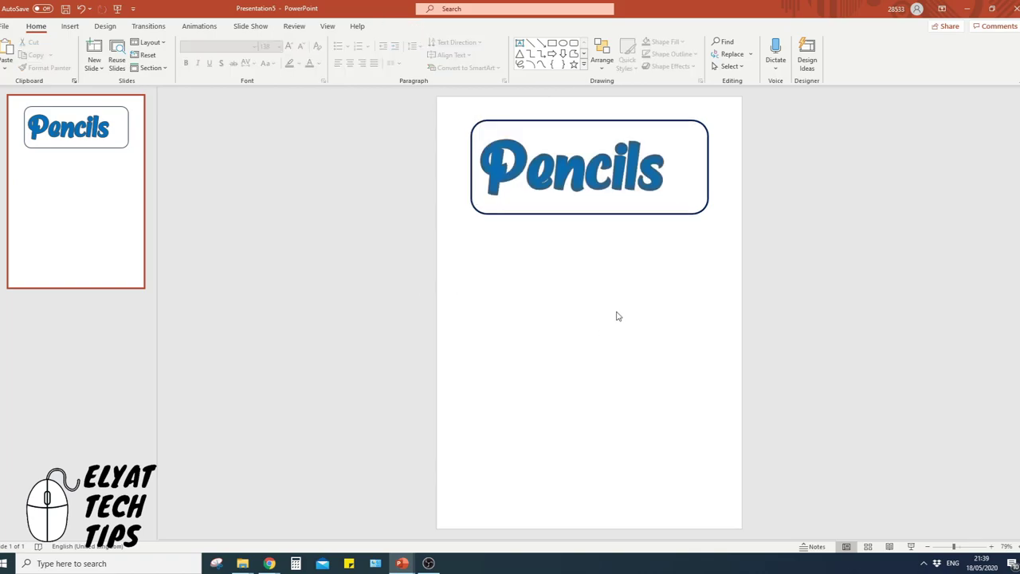
Search online pictures for "cartoon pencils" and insert the short yellow pencil with the pink eraser and black-striped band.
click(73, 27)
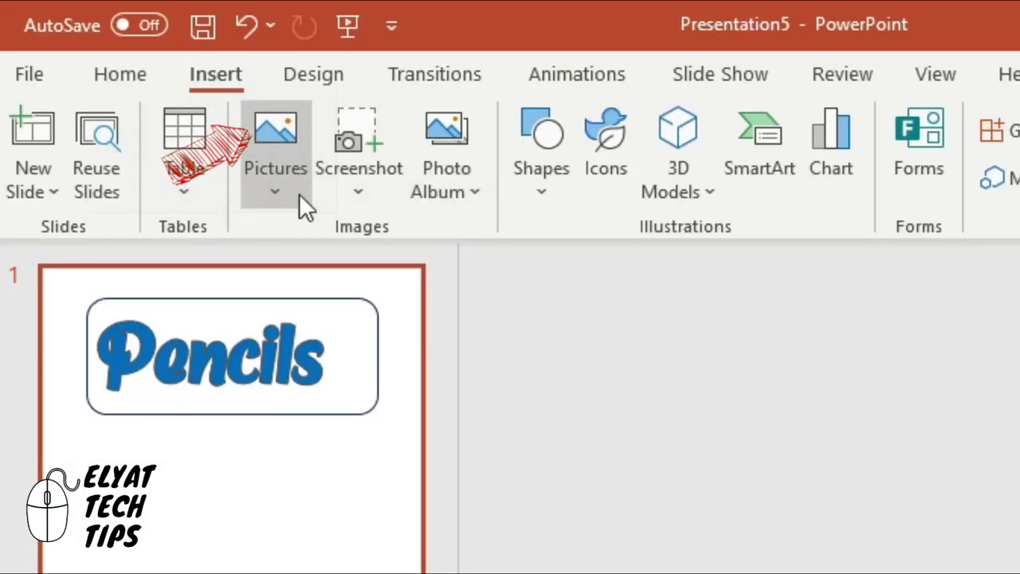
click(291, 198)
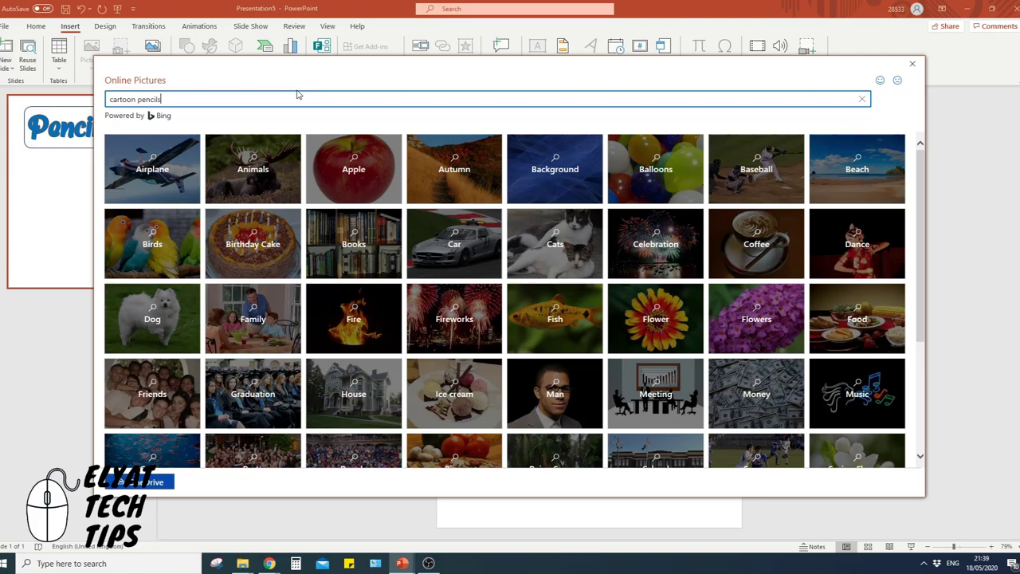
key(Return)
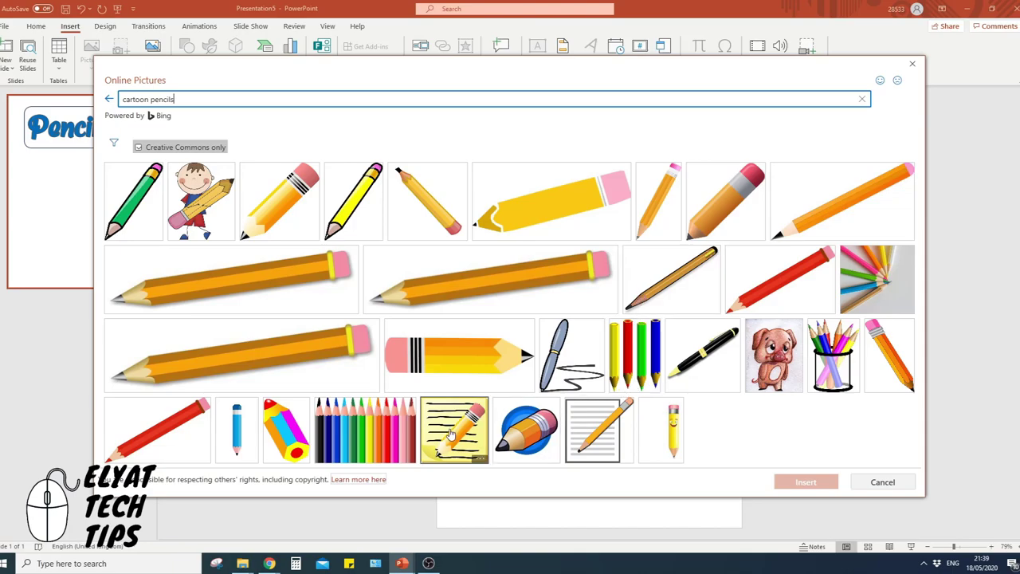
click(289, 200)
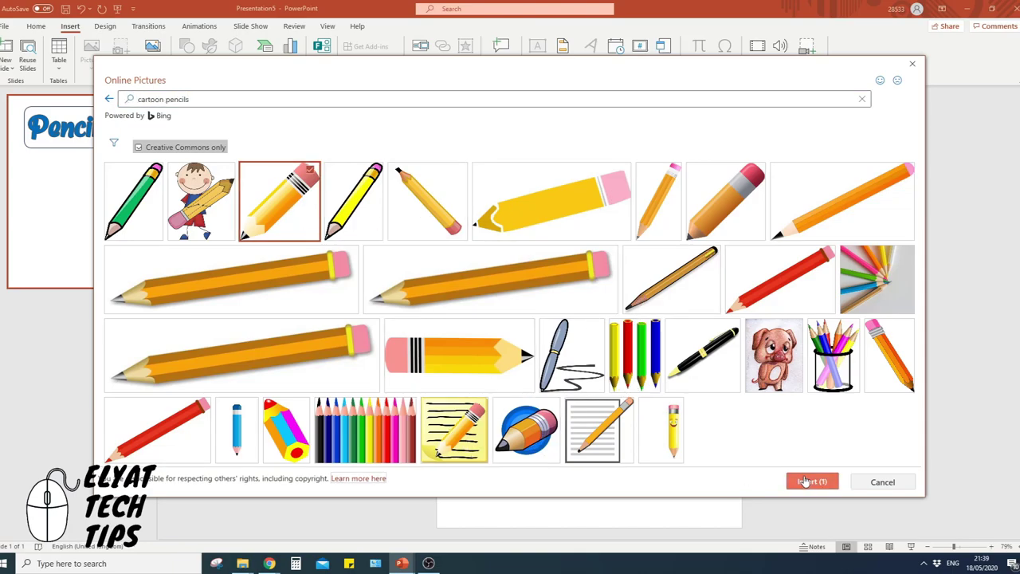
click(805, 481)
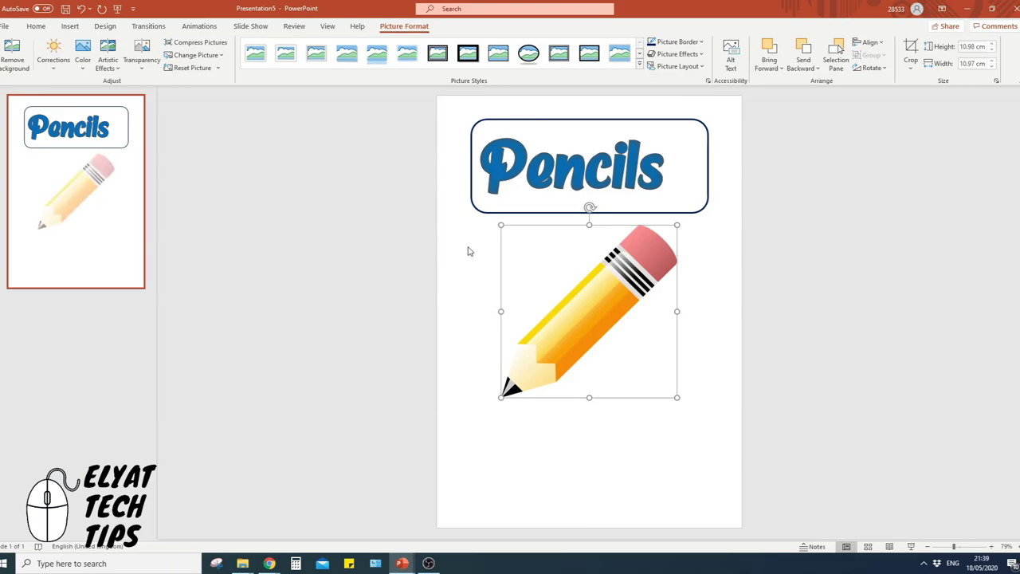
Shrink the pencil picture to 5.12 cm square and place it at the right end inside the rounded rectangle.
mouse_move(592, 346)
mouse_down()
mouse_move(643, 199)
mouse_move(585, 318)
mouse_up()
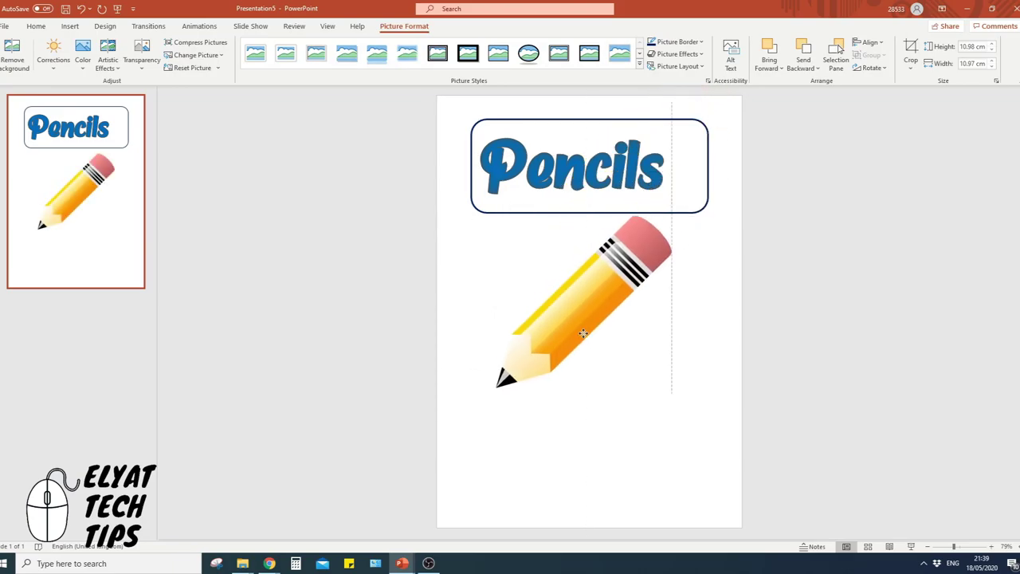
drag(666, 388, 560, 294)
mouse_move(561, 236)
mouse_down()
mouse_move(665, 169)
mouse_move(655, 170)
mouse_up()
click(645, 293)
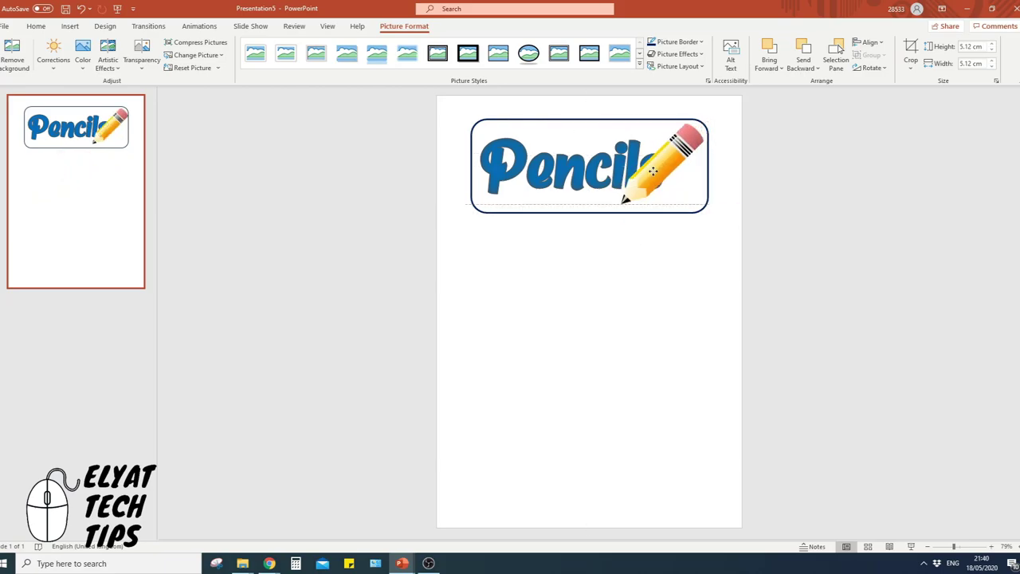
click(661, 167)
click(645, 293)
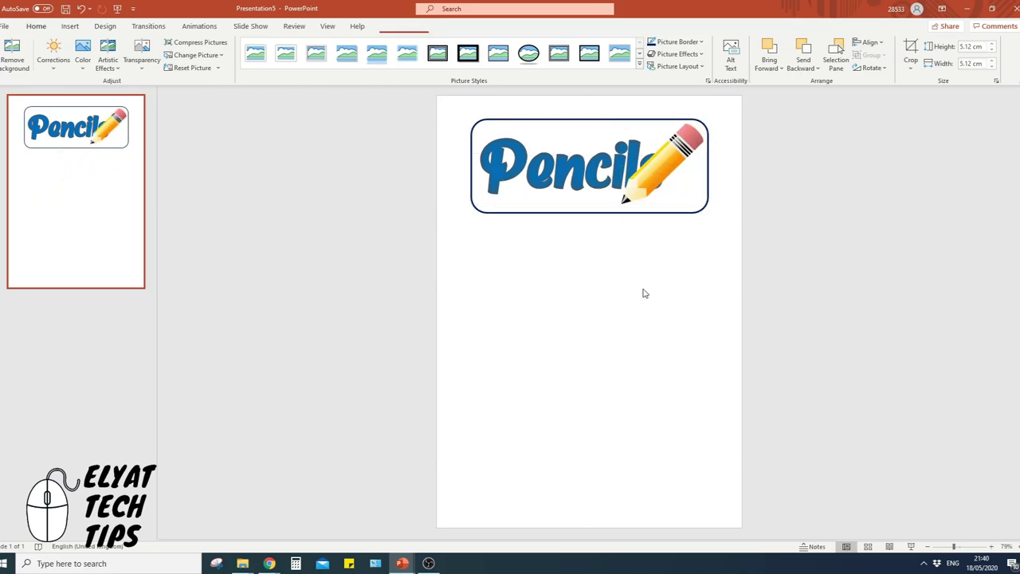
Send the pencil picture to the back, behind the "Pencils" text.
click(578, 177)
click(687, 145)
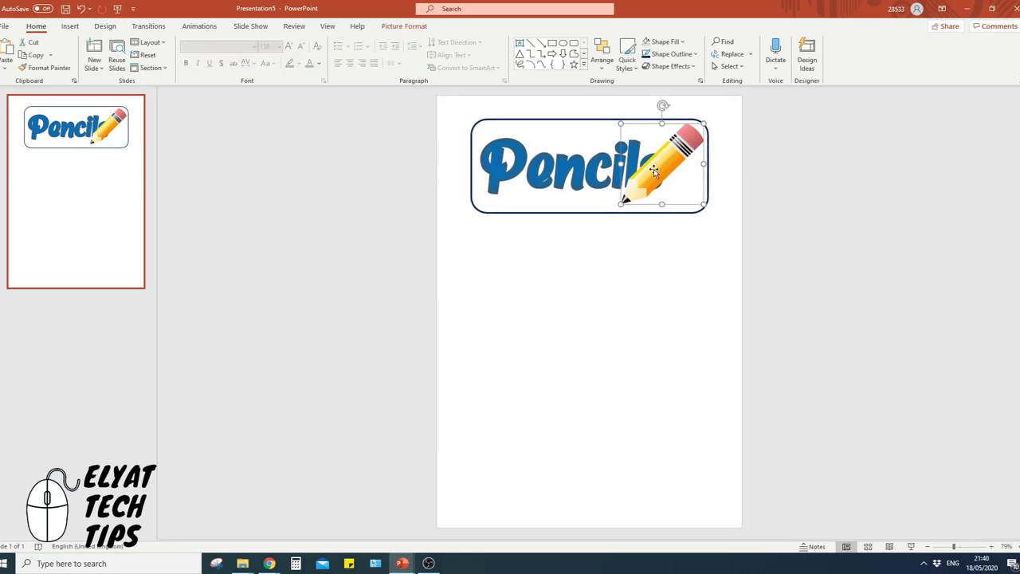
right_click(657, 169)
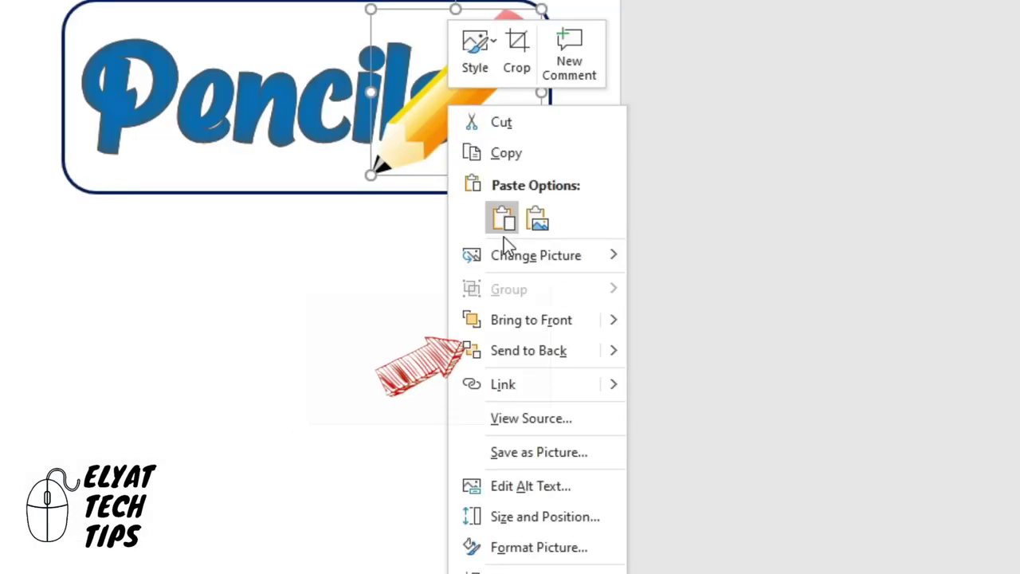
click(697, 288)
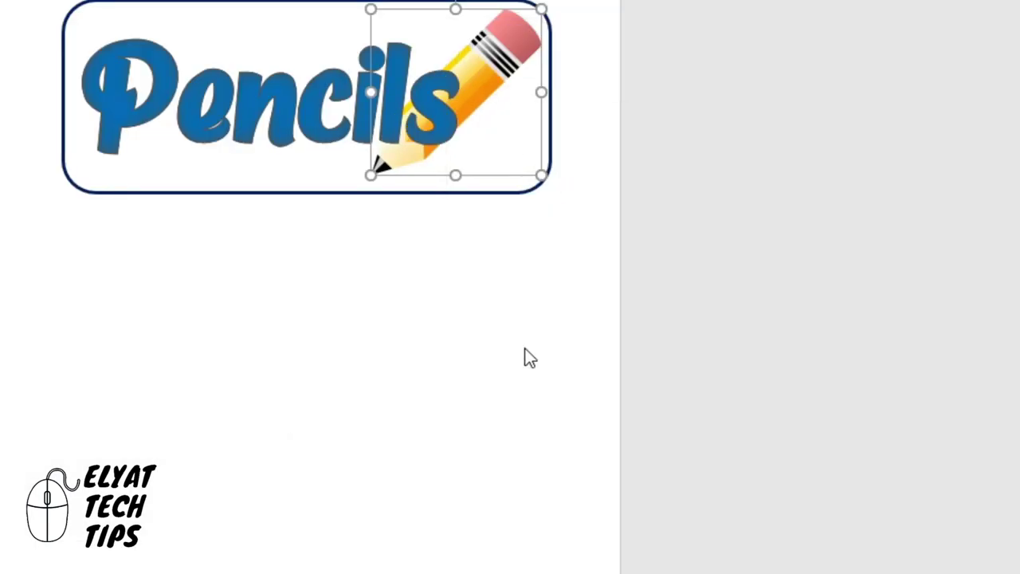
click(536, 449)
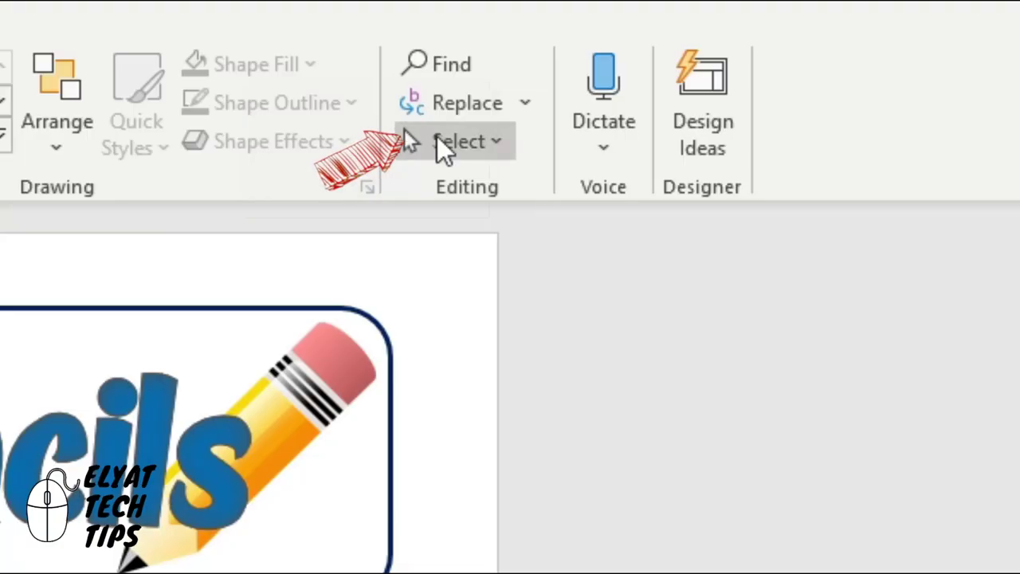
Select all objects of the "Pencils" label and place a duplicate directly below the original.
click(723, 68)
click(486, 187)
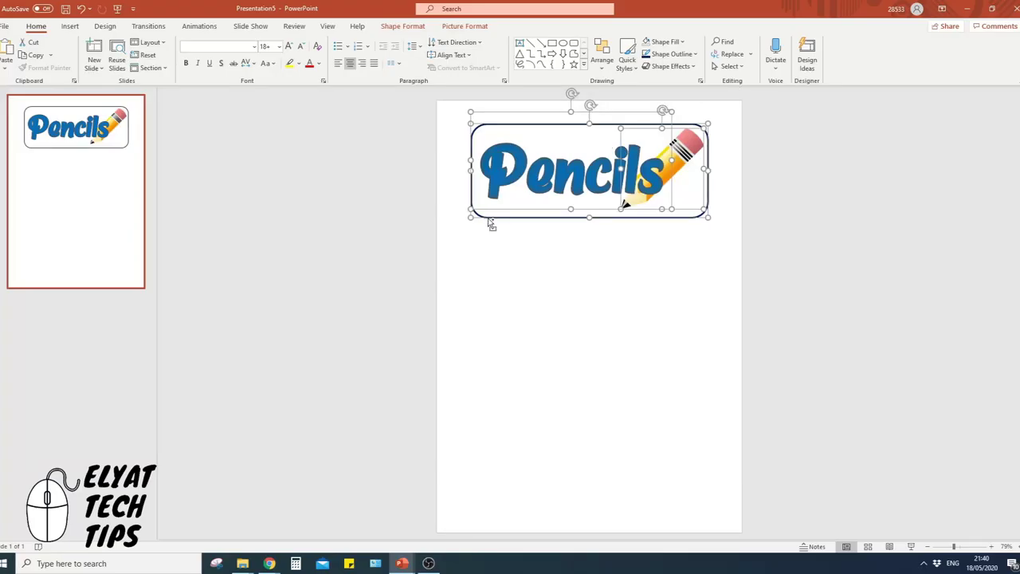
mouse_move(614, 203)
ctrl+mouse_down()
mouse_move(608, 322)
mouse_move(618, 317)
ctrl+mouse_up()
click(627, 380)
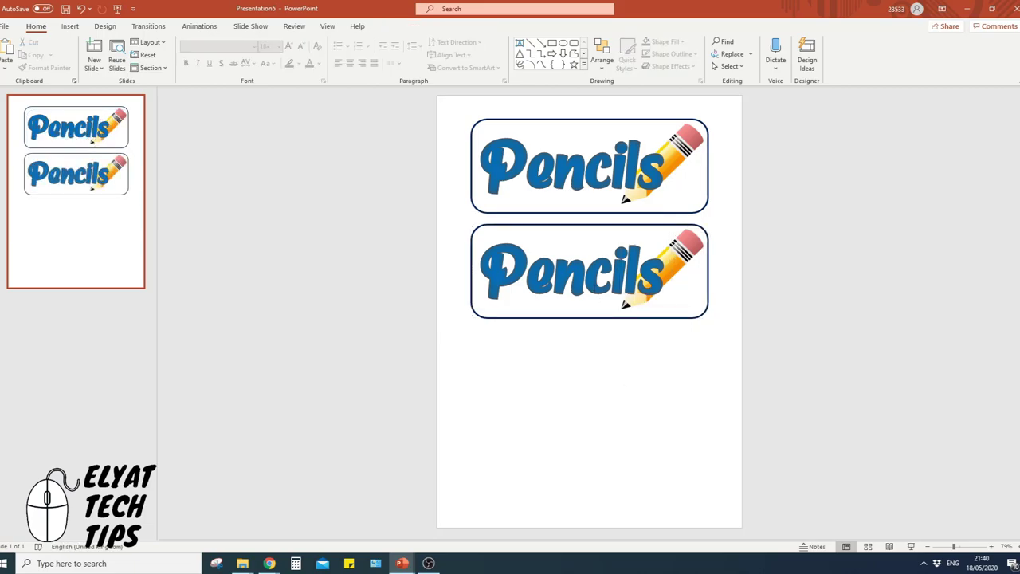
Replace the text in the duplicated label with "Pens".
double_click(594, 290)
text(pe)
key(BackSpace)
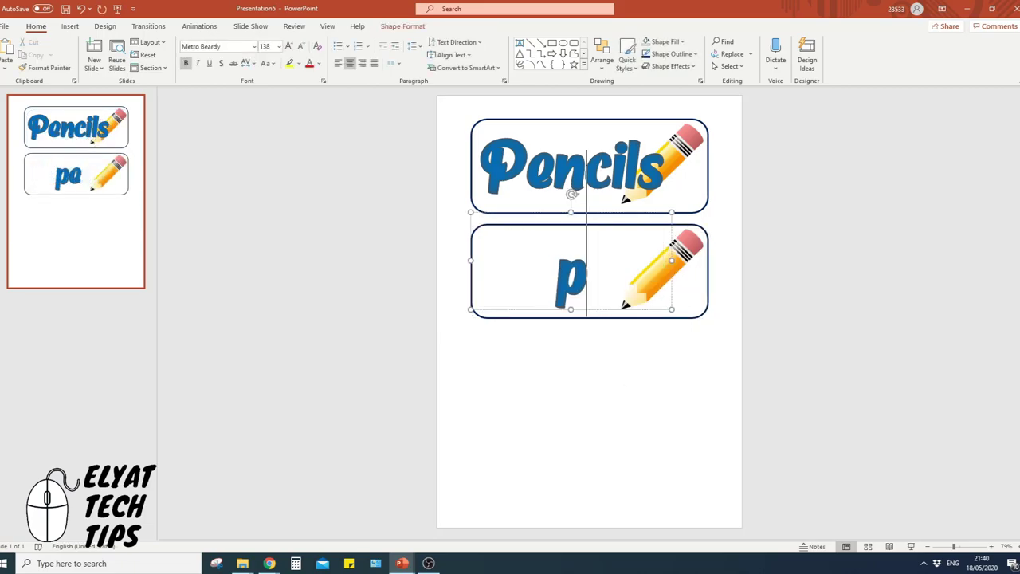
key(BackSpace)
text(Pens)
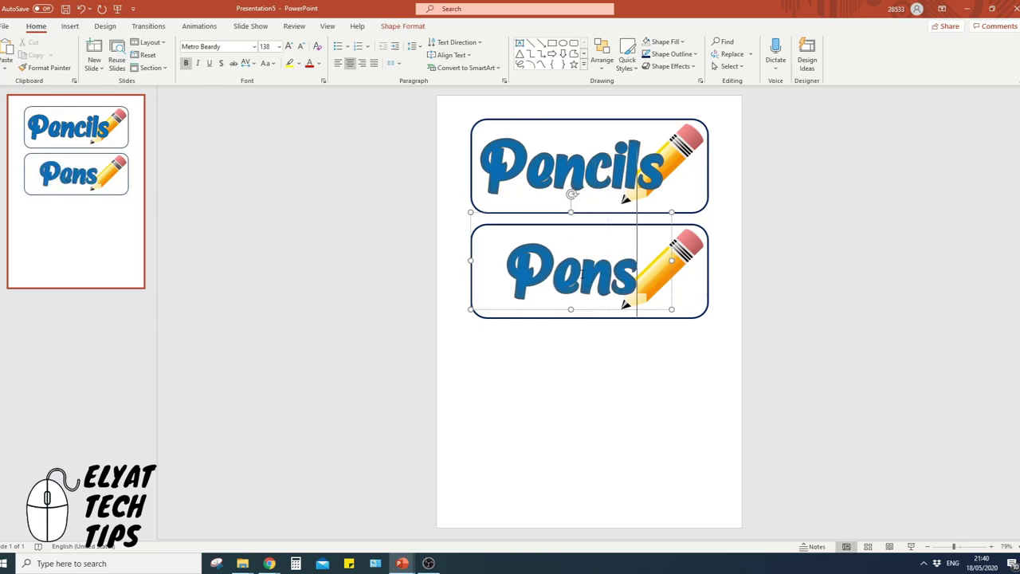
Enlarge the "Pens" text to 166 pt and position it at the left end inside its rounded rectangle.
drag(592, 311, 568, 311)
double_click(547, 275)
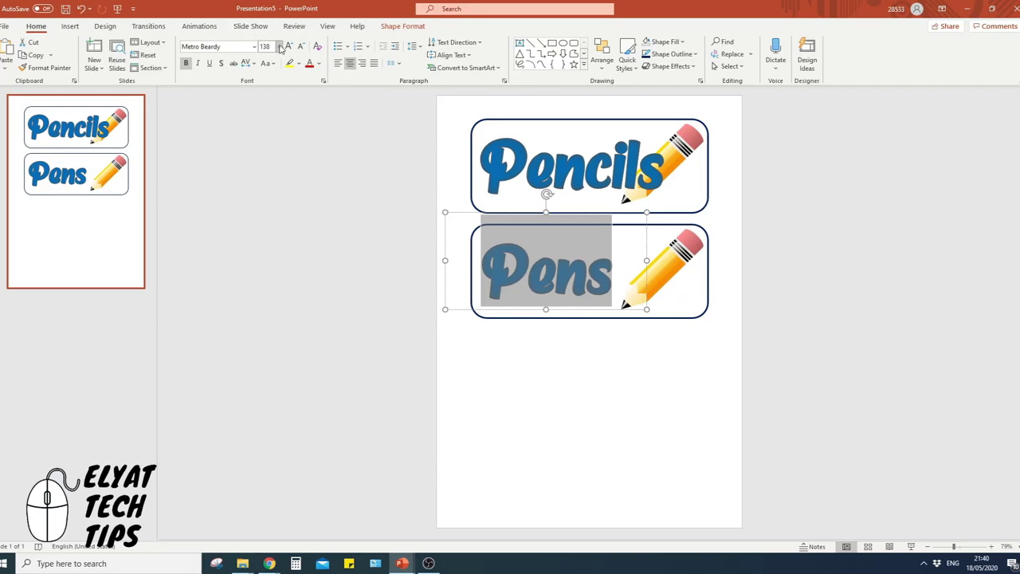
click(289, 46)
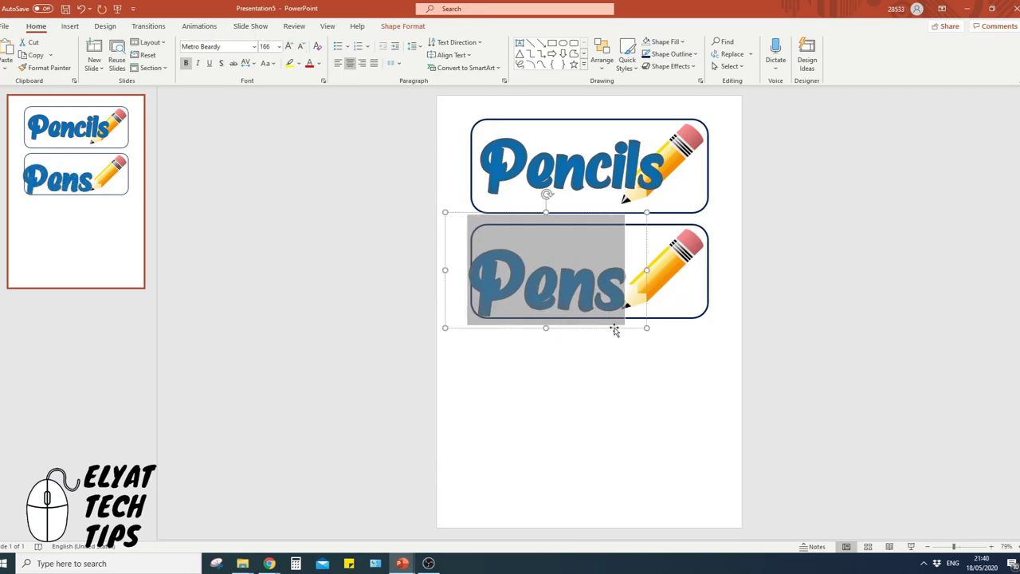
mouse_move(615, 329)
mouse_down()
mouse_move(617, 311)
mouse_move(625, 317)
mouse_up()
click(671, 377)
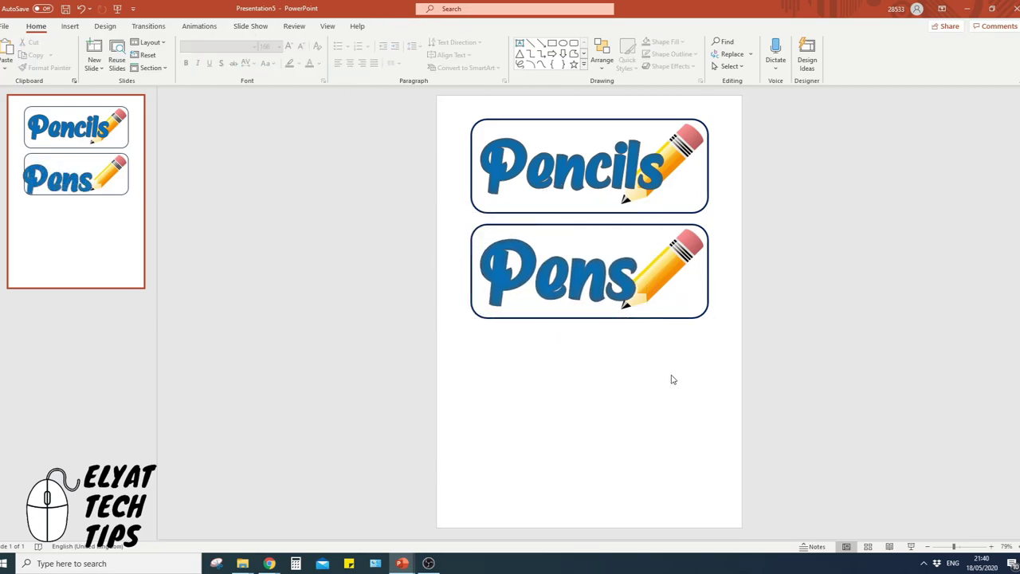
Delete the pencil picture from the "Pens" label and search online pictures for "cartoon pens".
click(680, 291)
key(Delete)
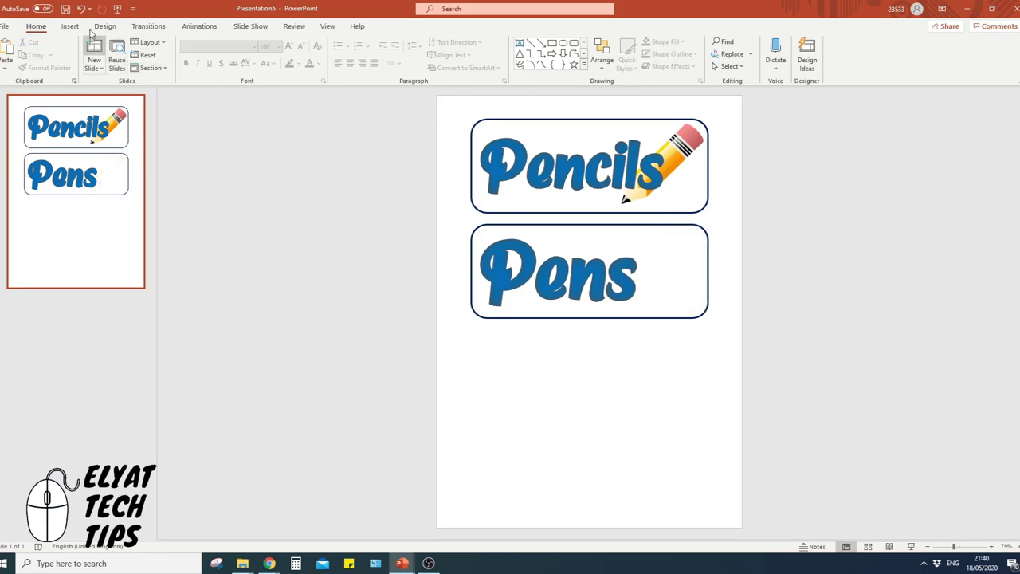
click(70, 26)
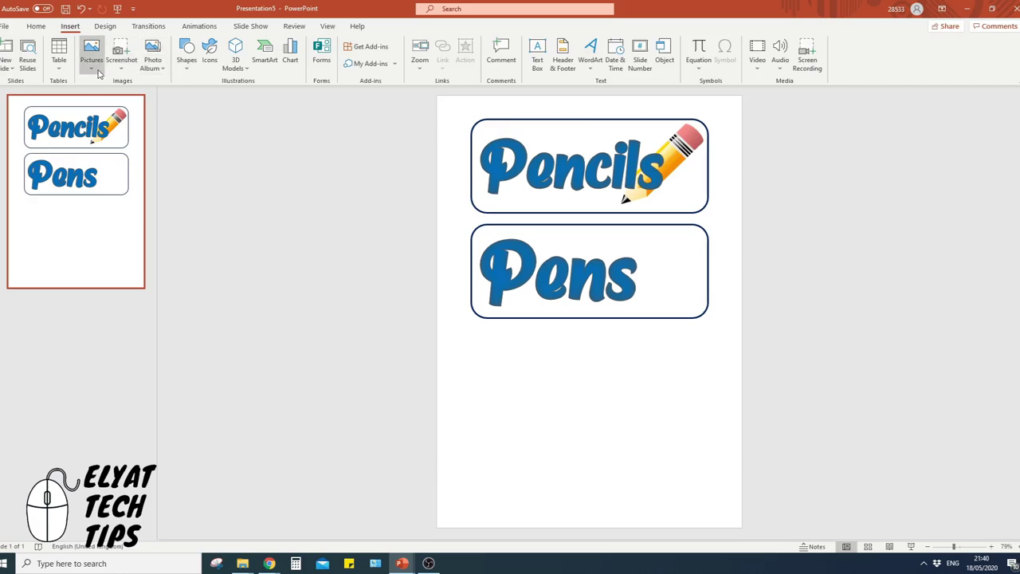
click(91, 52)
click(120, 128)
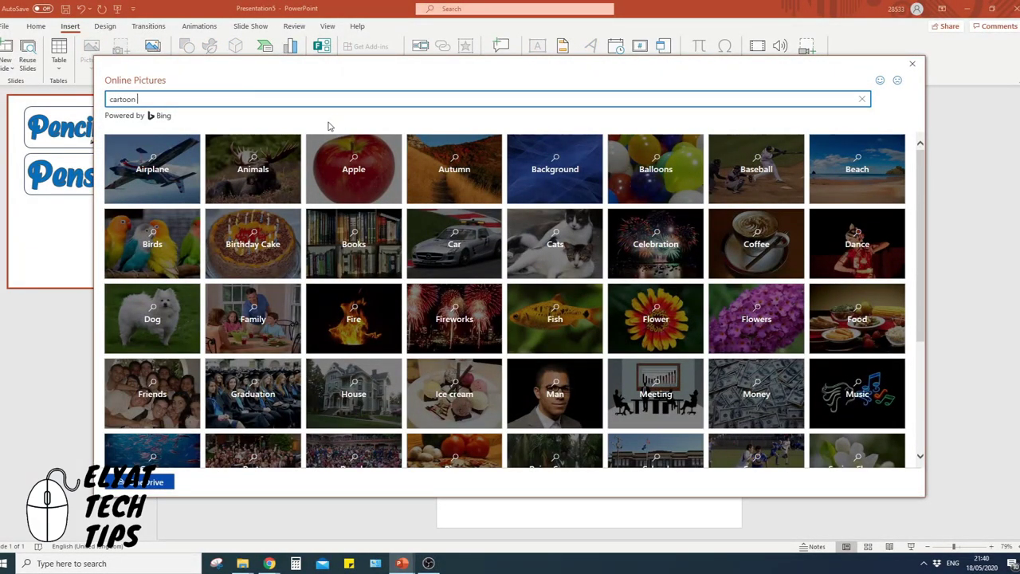
text(cartoon pens)
key(Return)
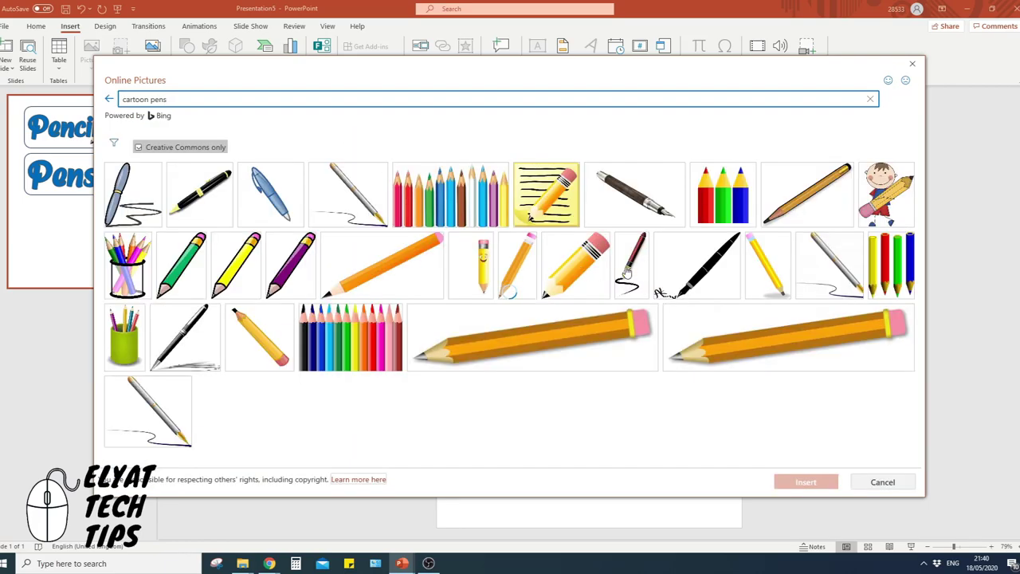
Insert the red fountain pen picture with the squiggle and send it behind the "Pens" text.
click(679, 270)
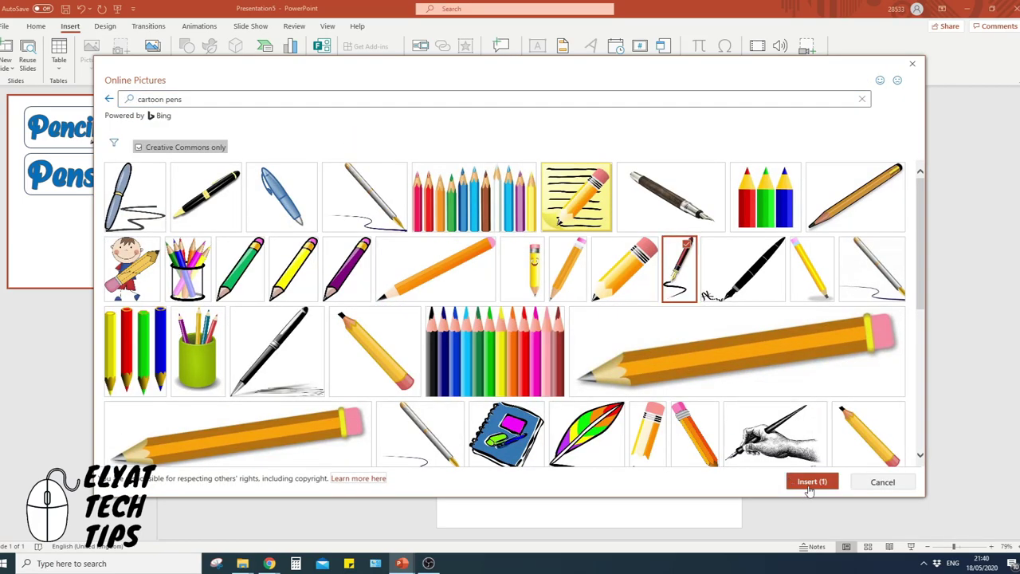
click(810, 482)
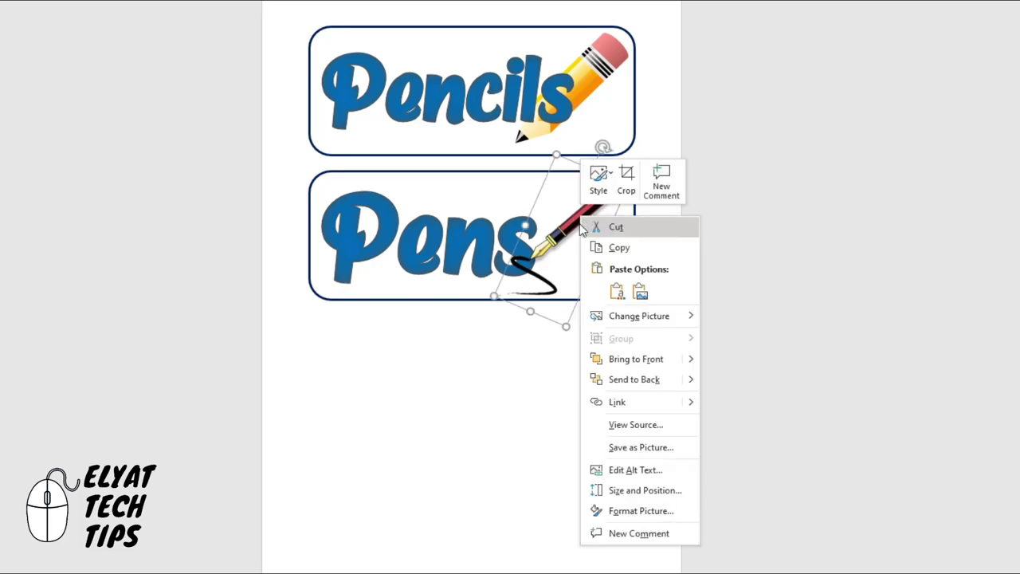
click(638, 358)
click(610, 457)
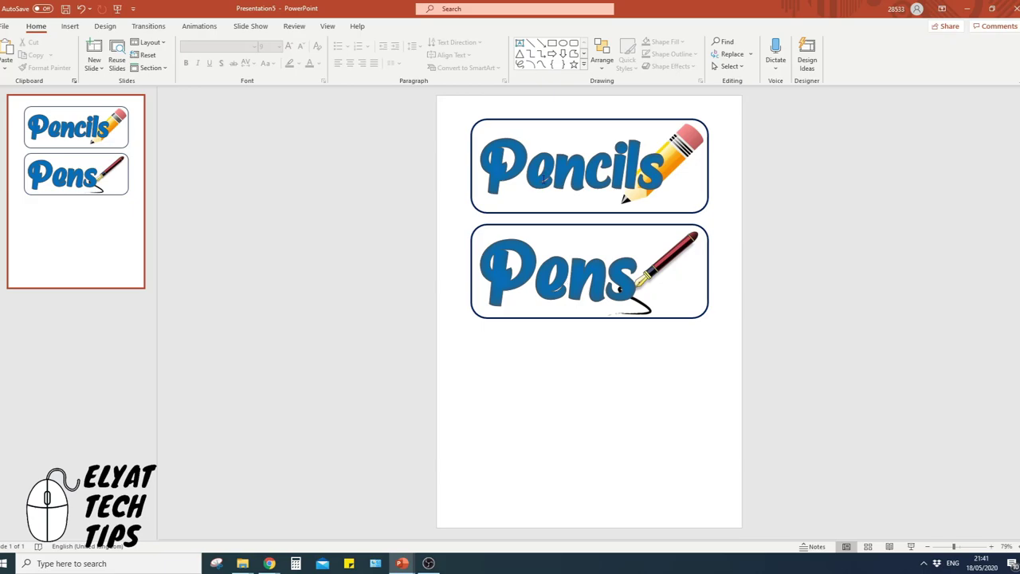
Apply the first Outer shadow text effect to the "Pencils" text.
click(590, 173)
double_click(589, 173)
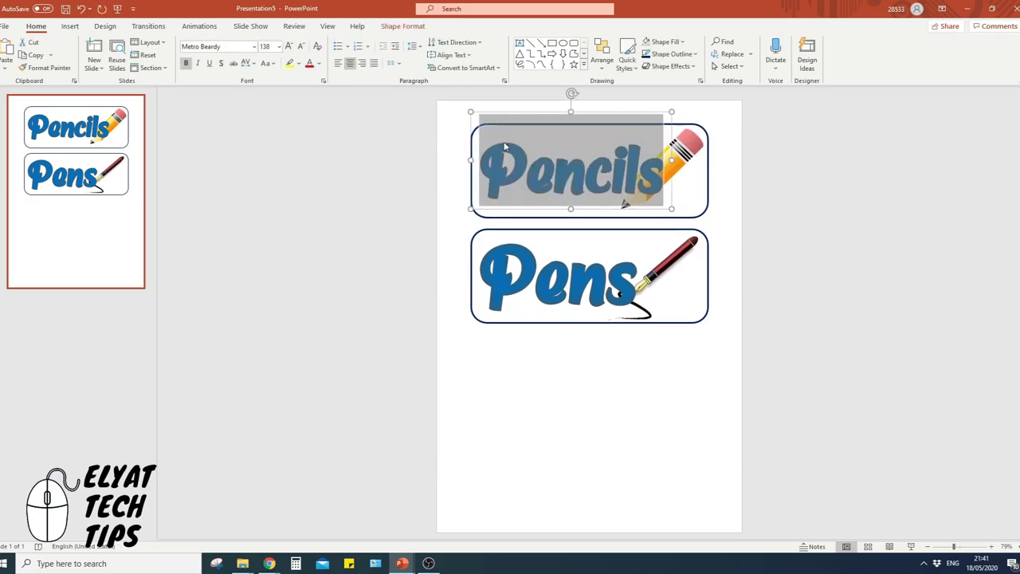
click(402, 27)
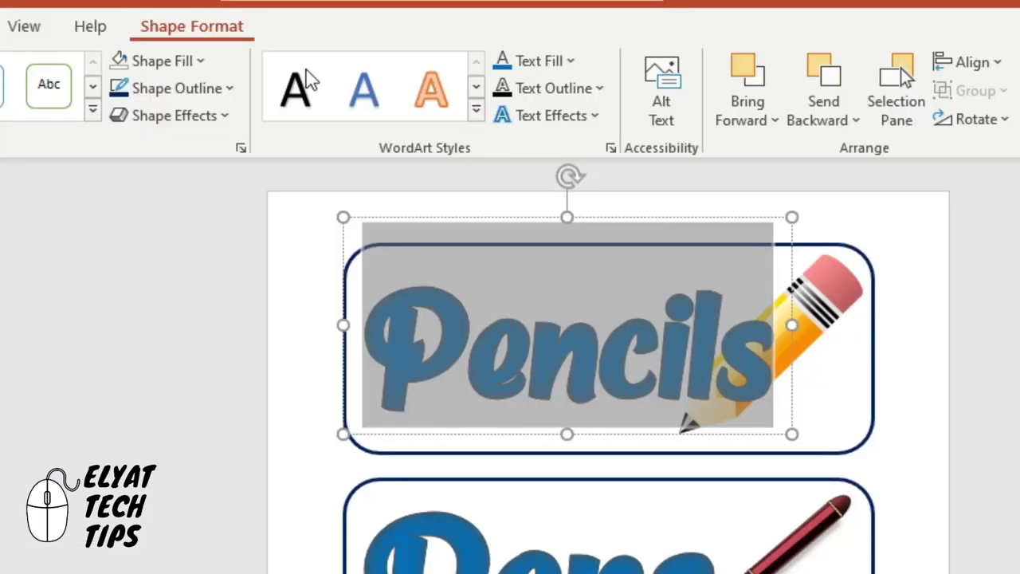
click(553, 118)
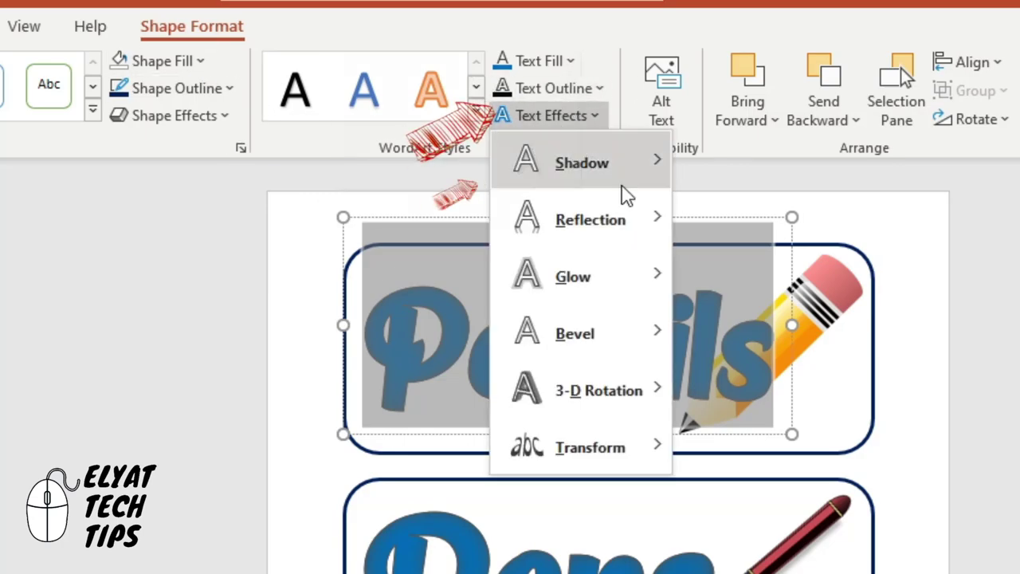
mouse_move(626, 172)
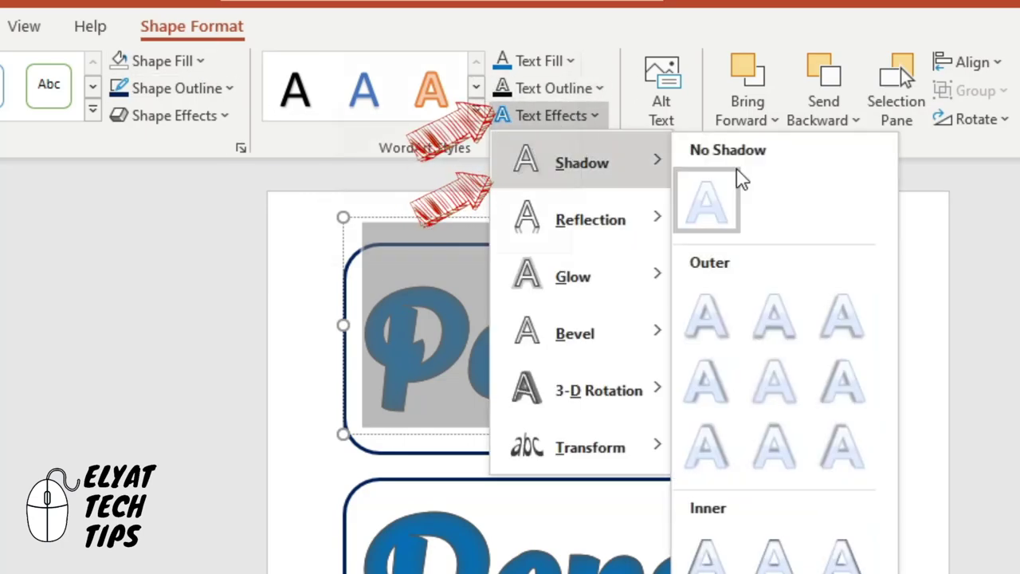
click(726, 335)
Give the "Pens" text the same first Outer shadow effect.
click(557, 549)
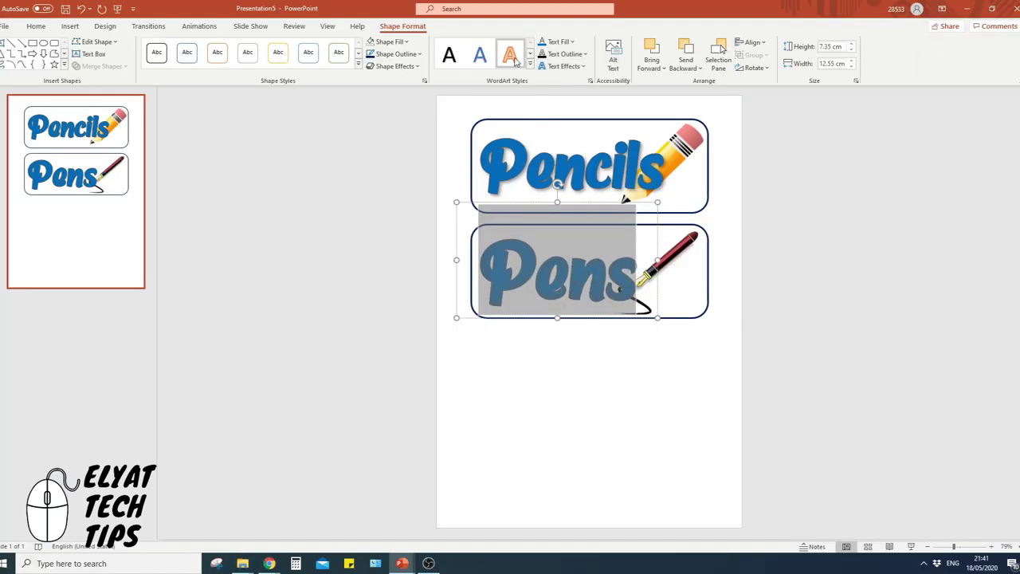
click(568, 67)
mouse_move(575, 87)
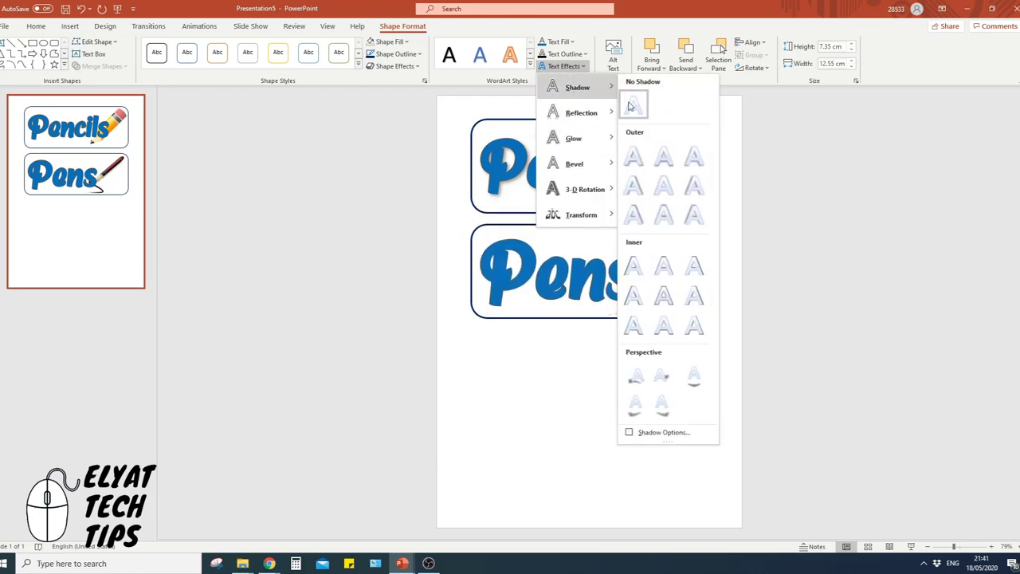
click(639, 153)
click(601, 456)
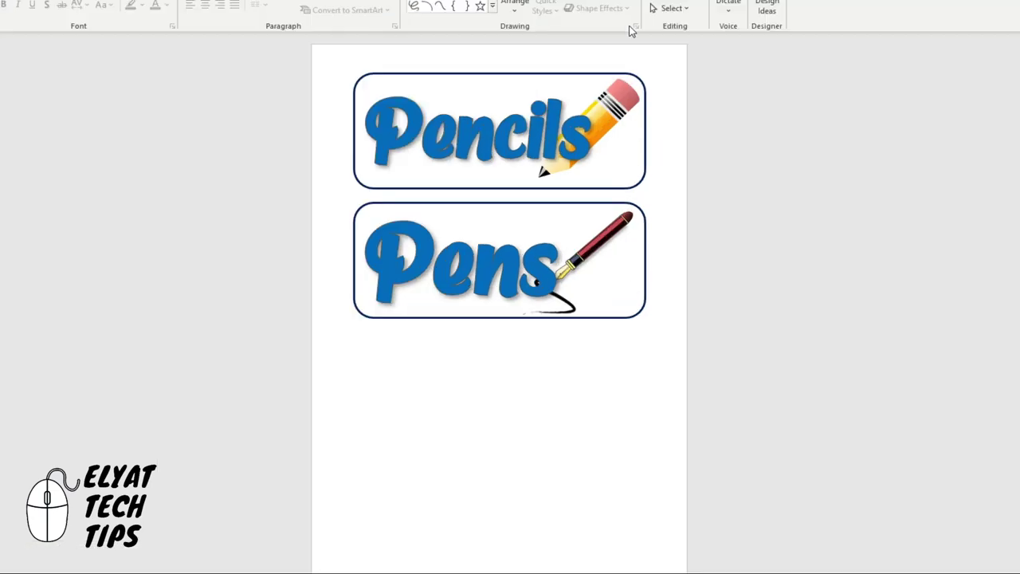
Duplicate all objects of the two labels and place the copies directly below the originals on the page.
click(686, 11)
click(692, 25)
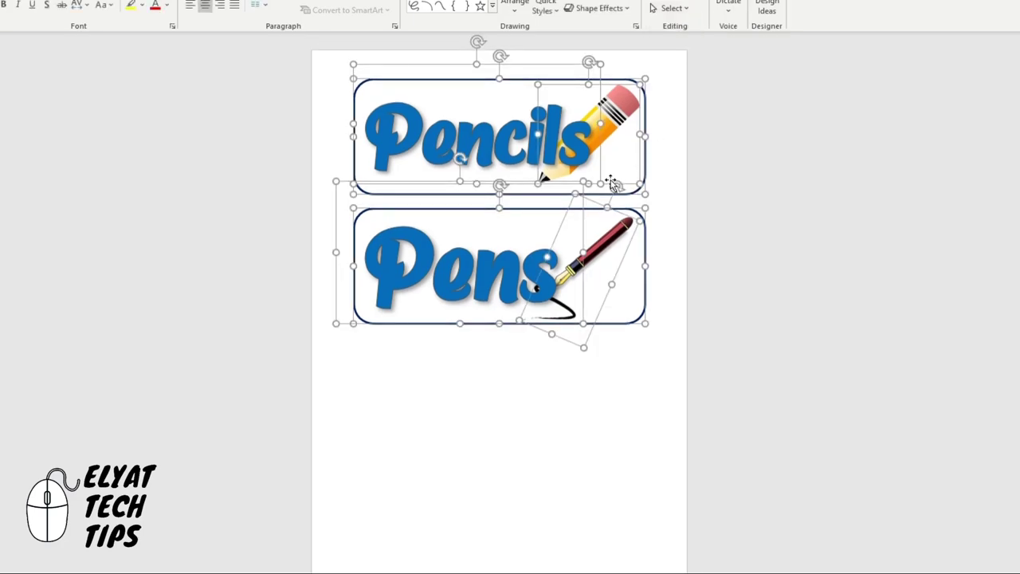
key(ctrl+v)
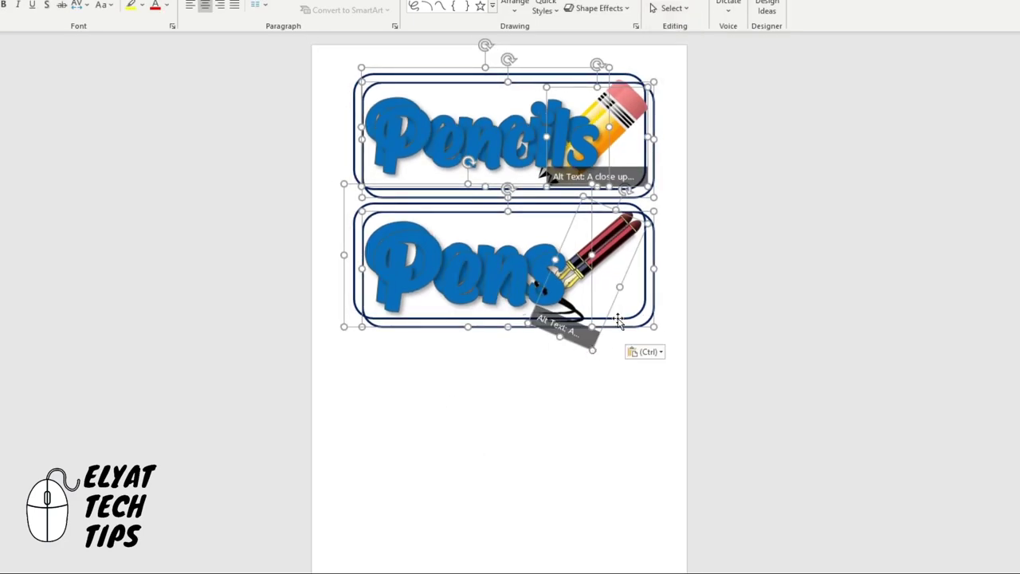
drag(623, 336, 615, 567)
click(765, 448)
Select everything on the slide and move all four labels up together, closer to the page's top edge.
click(625, 167)
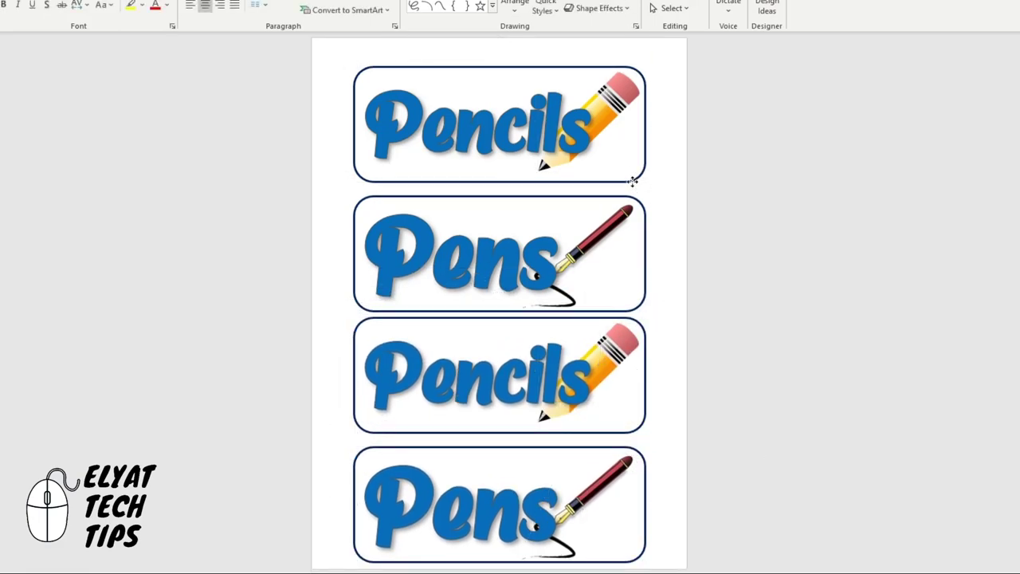
click(632, 182)
click(656, 179)
click(670, 10)
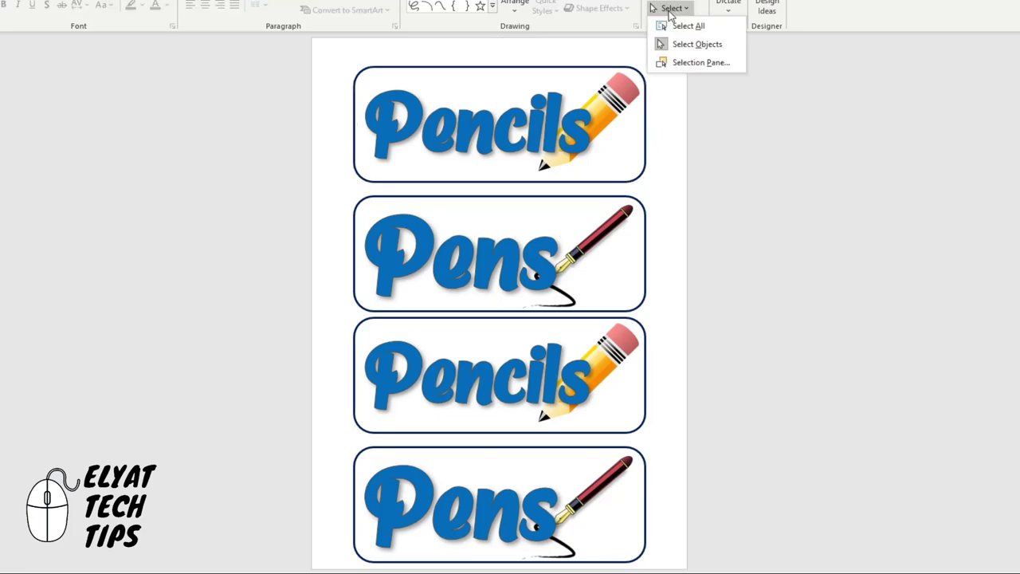
click(688, 26)
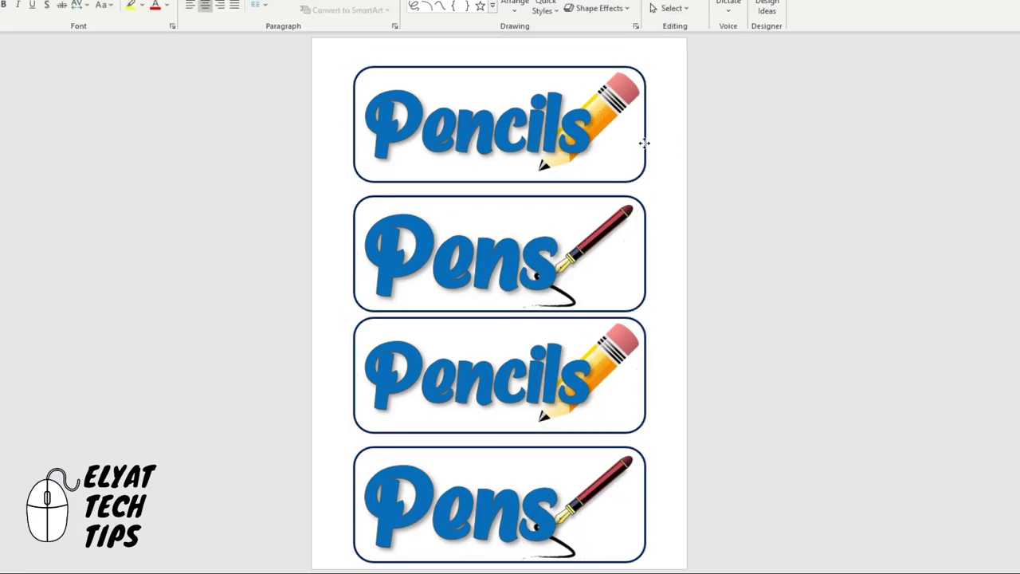
scroll(642, 142, down, 1)
click(723, 205)
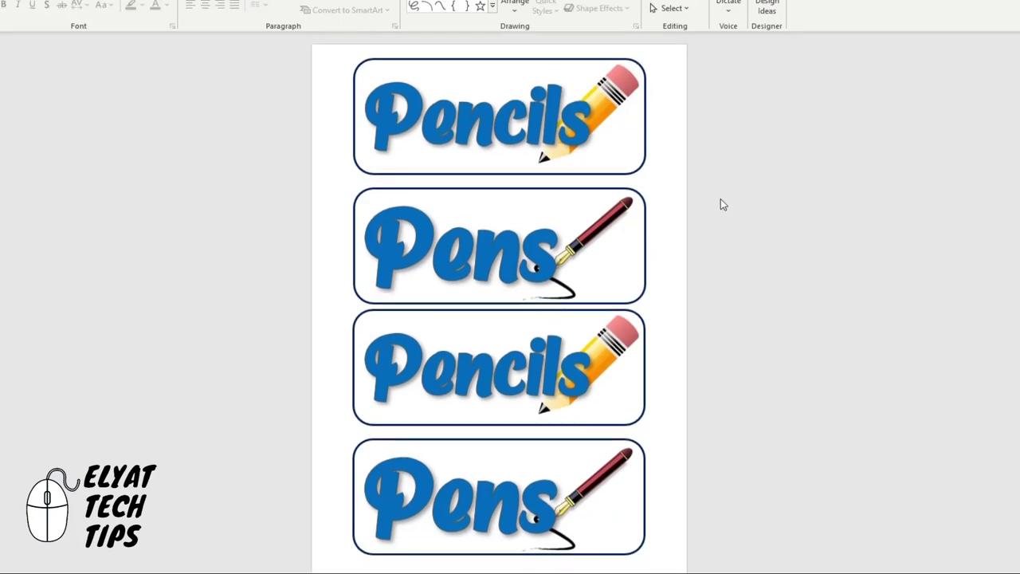
scroll(720, 207, down, 1)
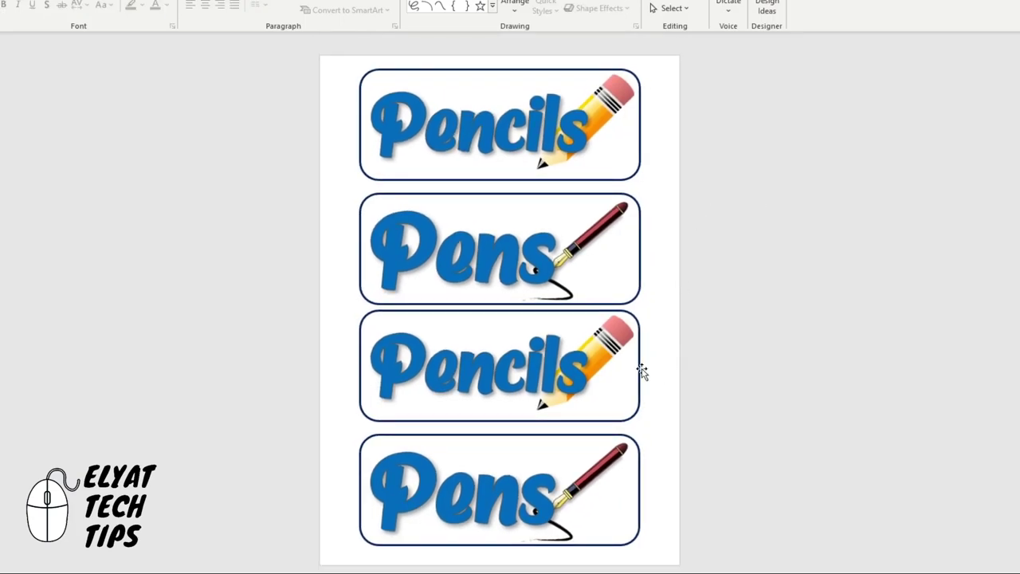
drag(642, 371, 643, 369)
click(741, 376)
Replace the third label's text with "Rubbers" and widen its text box so the word fits on one line.
double_click(479, 396)
text(Ru)
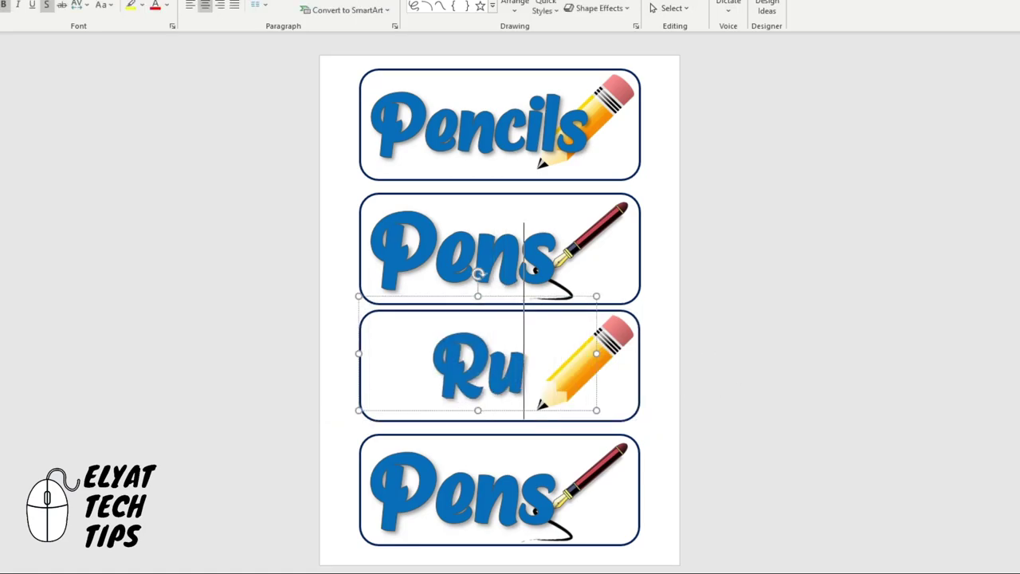
text(bbe)
key(BackSpace)
key(BackSpace)
text(e)
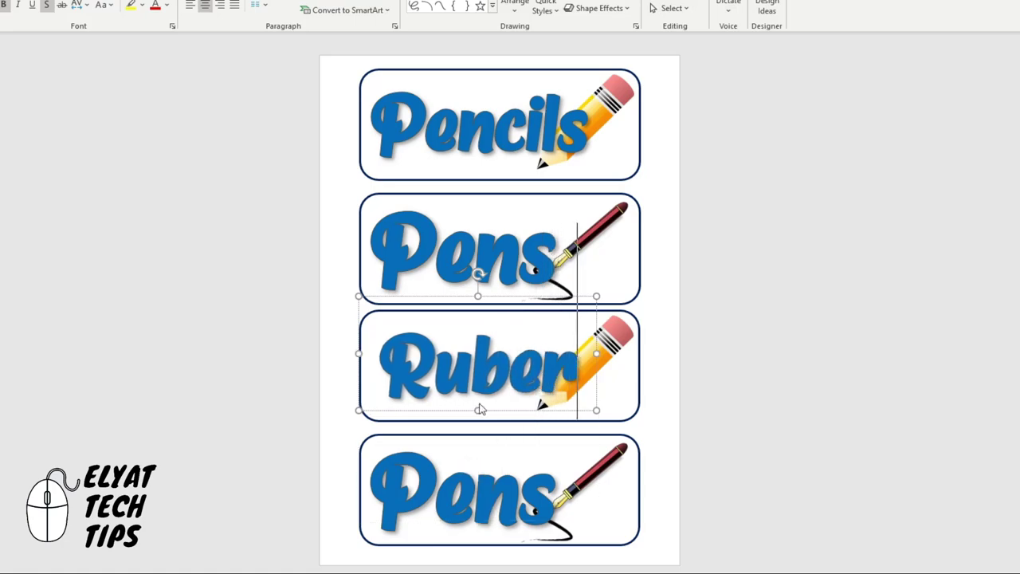
key(BackSpace)
text(bers)
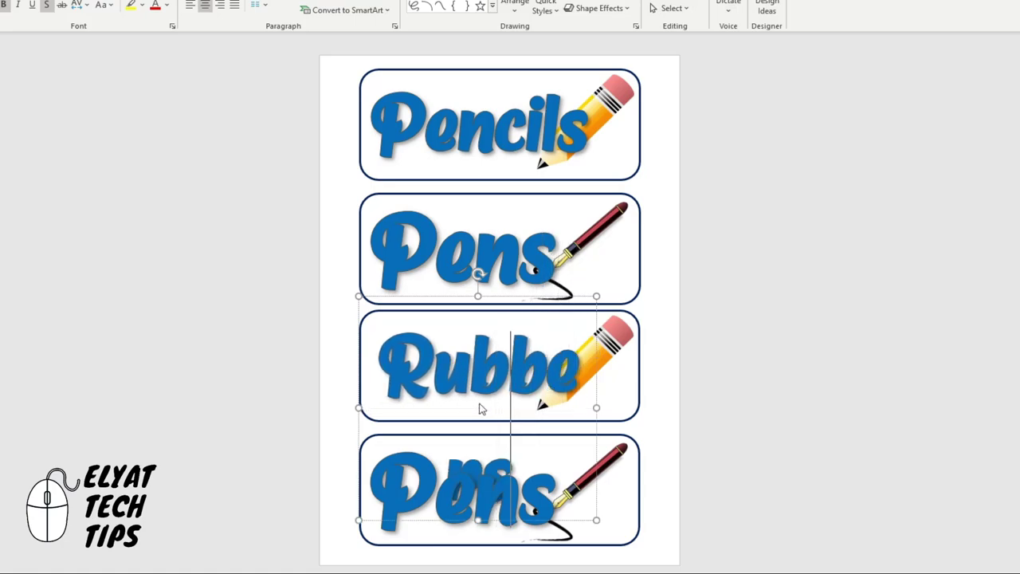
drag(605, 406, 664, 409)
Reduce the "Rubbers" text to 115 pt and position it at the left end inside its rounded rectangle.
triple_click(468, 331)
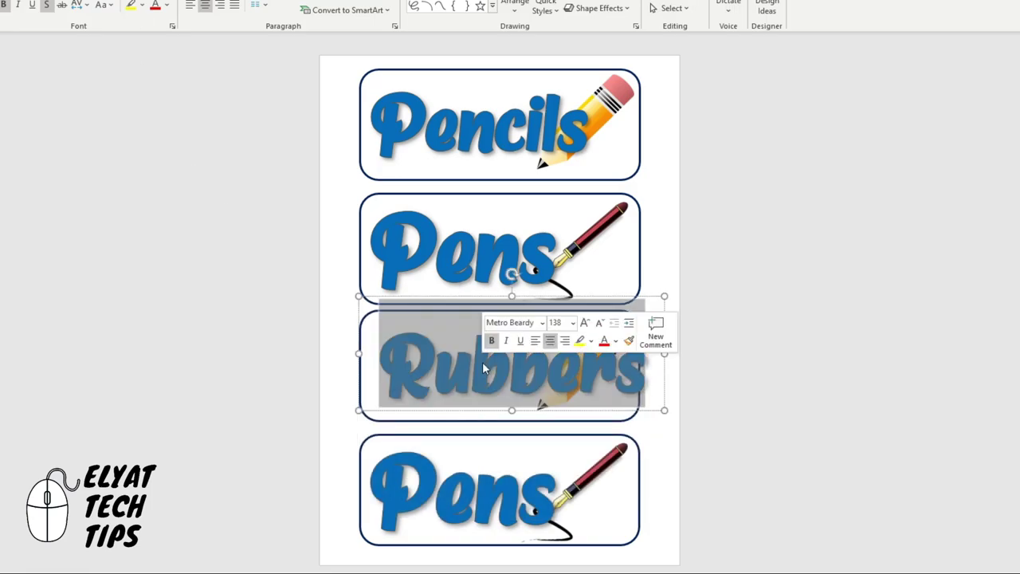
key(ctrl+shift+comma)
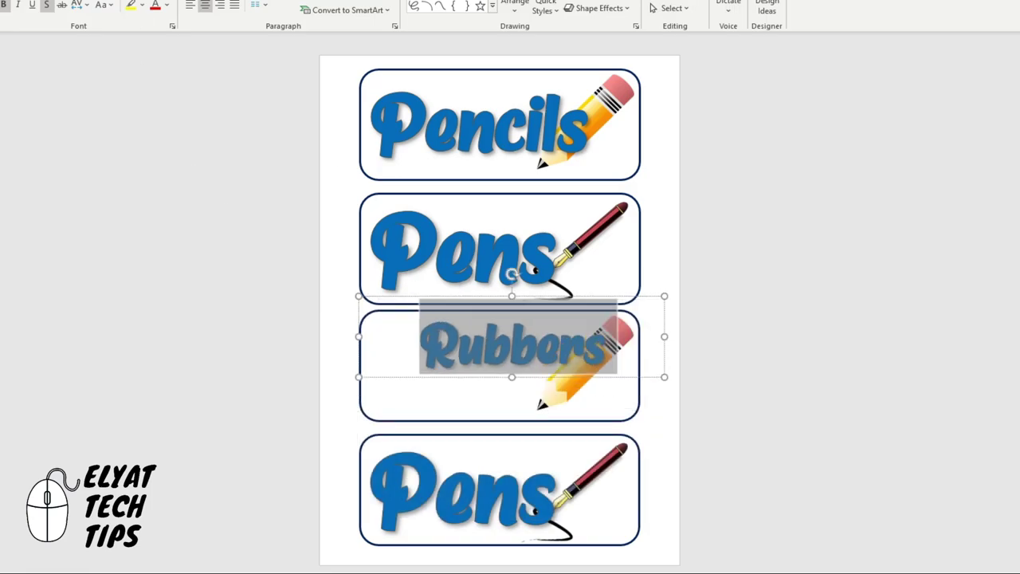
key(ctrl+shift+period)
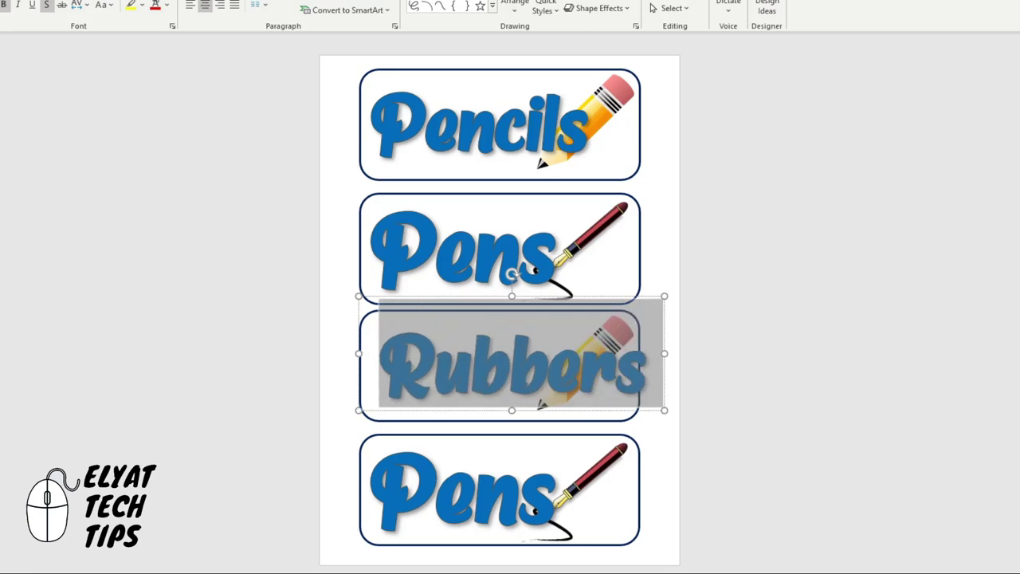
key(ctrl+shift+comma)
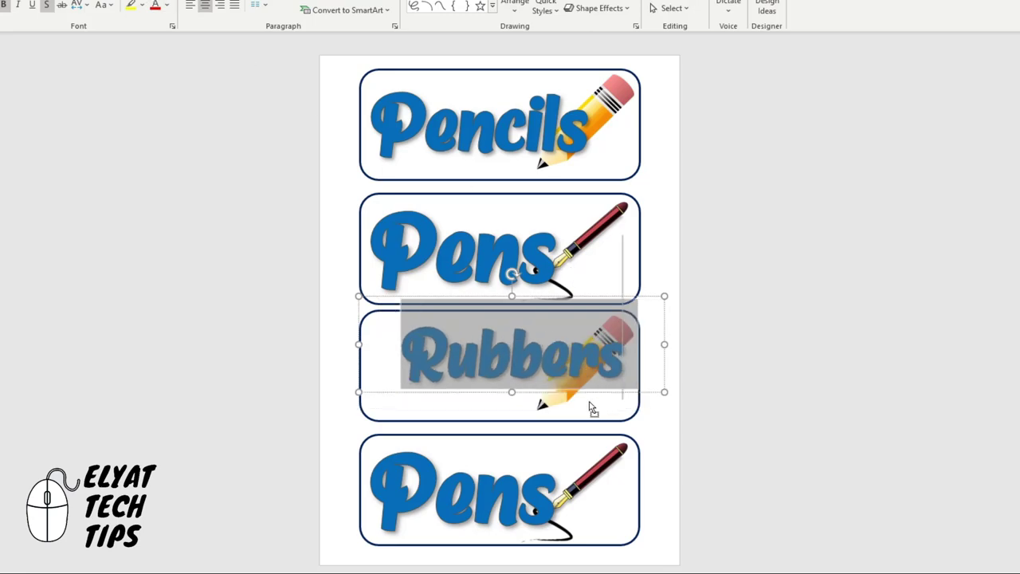
click(594, 391)
drag(595, 391, 562, 401)
Delete the pencil picture from the "Rubbers" label and search online pictures for "cartoon rubbers".
click(628, 348)
key(Delete)
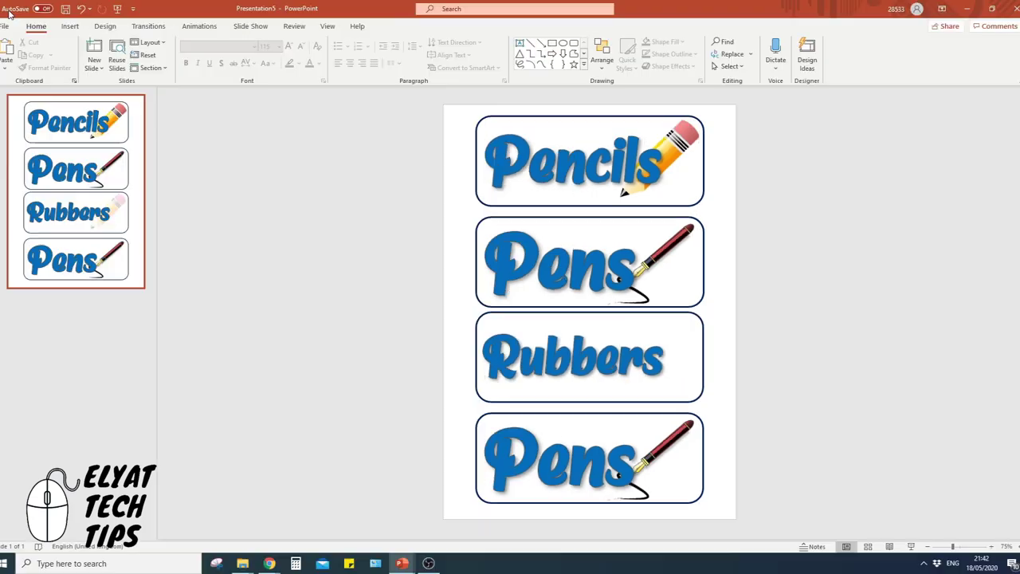
click(71, 26)
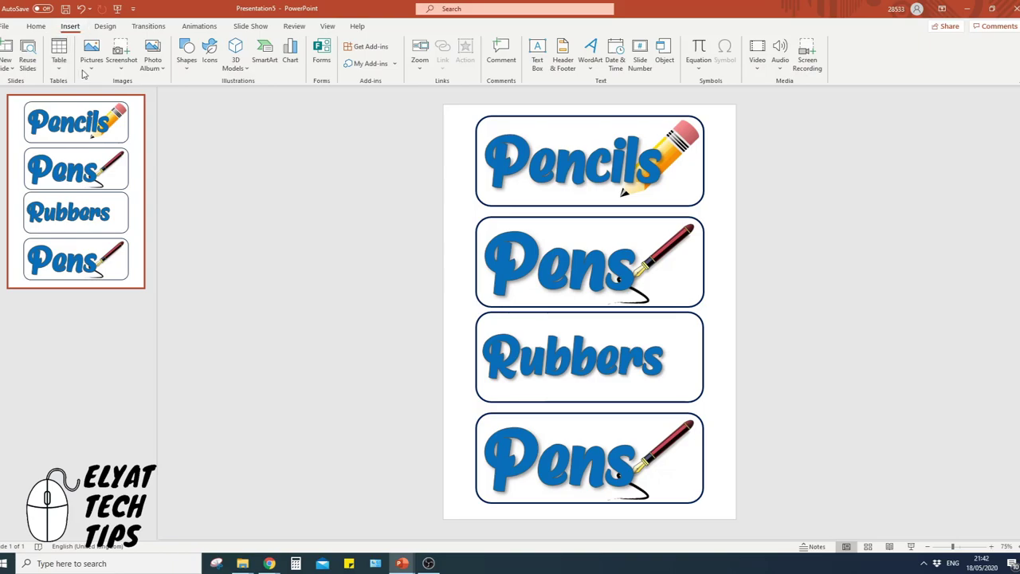
click(89, 66)
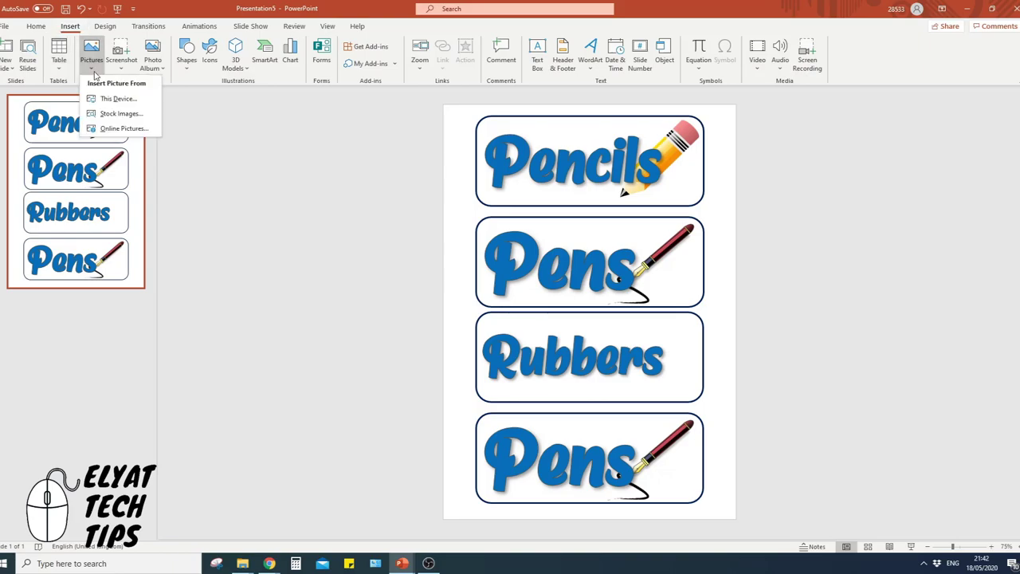
click(119, 127)
text(ca)
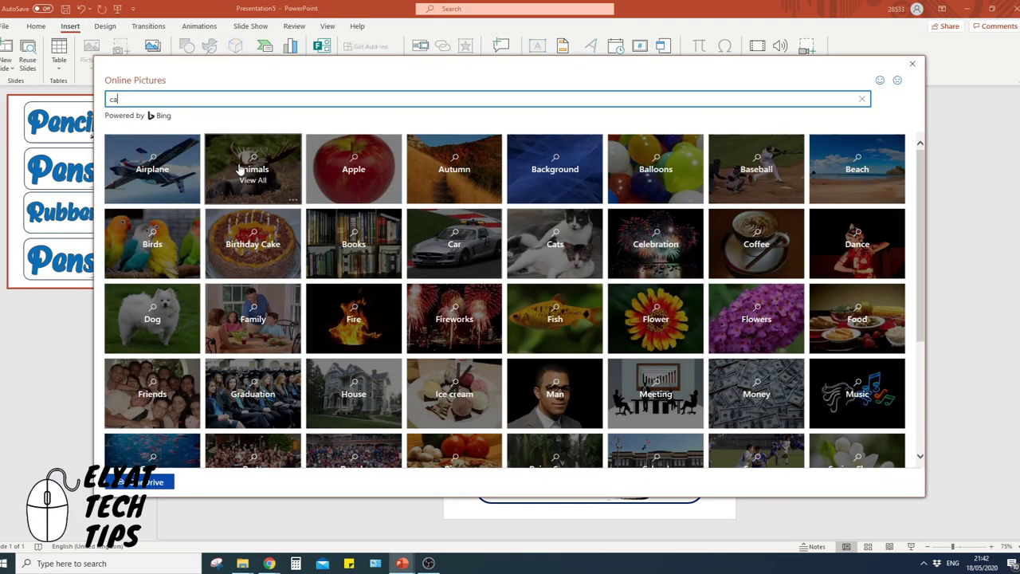
text(rtoon rubbers)
key(Return)
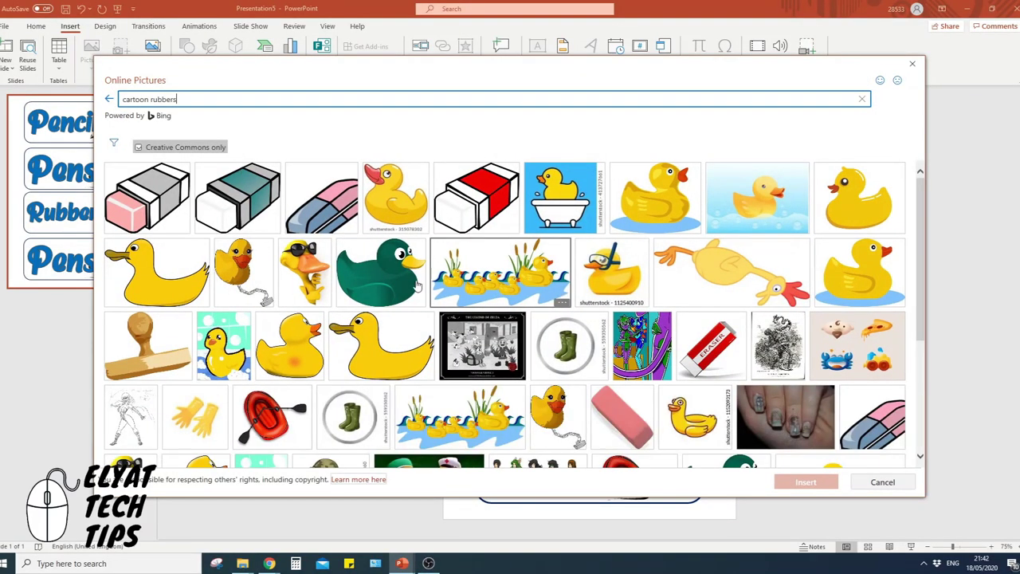
Insert the picture of the red and white eraser and delete the attribution caption that comes with it.
scroll(711, 318, down, 1)
click(712, 299)
click(812, 481)
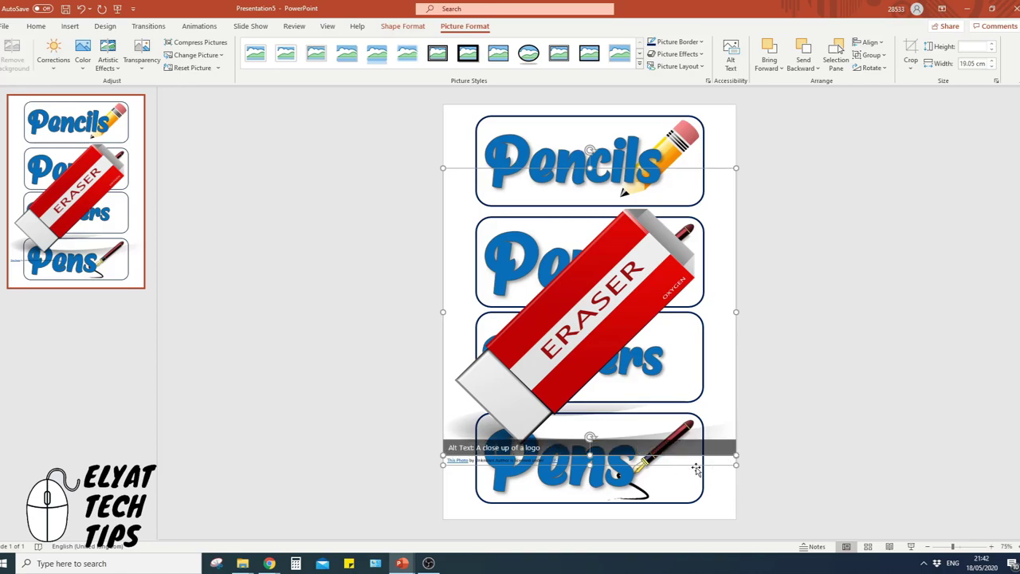
click(731, 468)
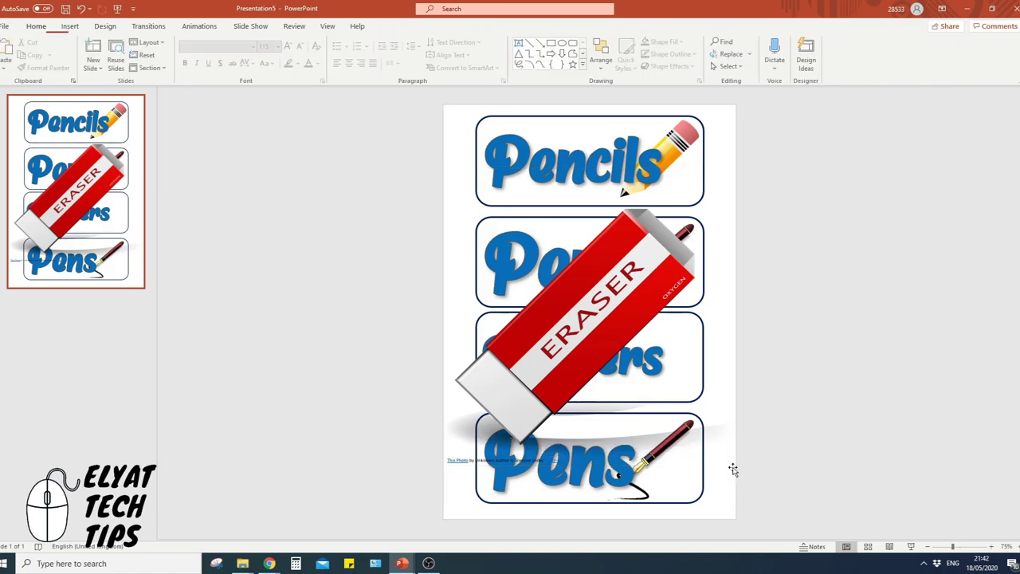
click(454, 460)
key(Delete)
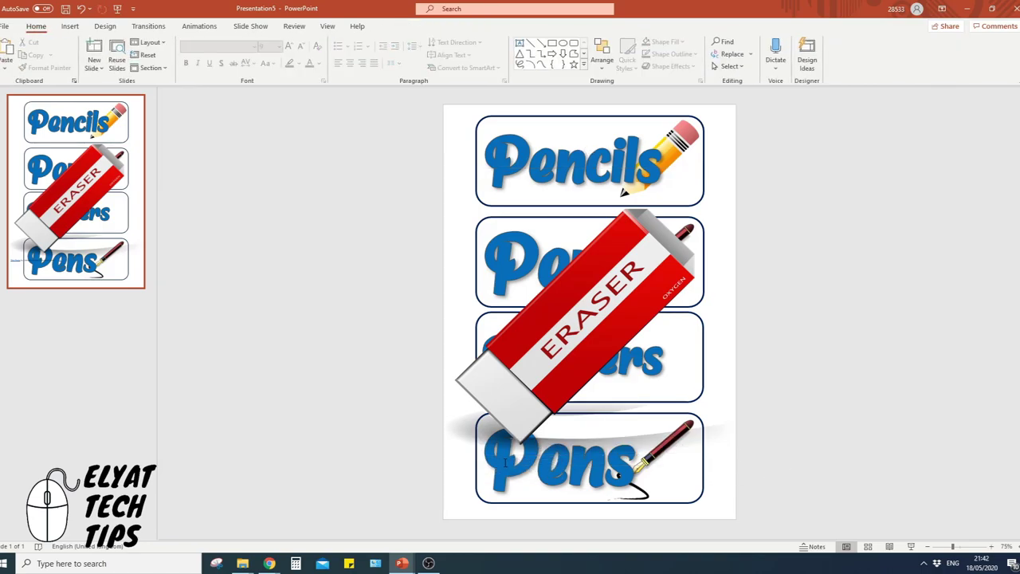
Shrink the eraser picture and position it at the right end inside the "Rubbers" label's rounded rectangle.
mouse_move(736, 455)
mouse_down()
mouse_move(569, 308)
mouse_move(546, 261)
mouse_move(678, 368)
mouse_up()
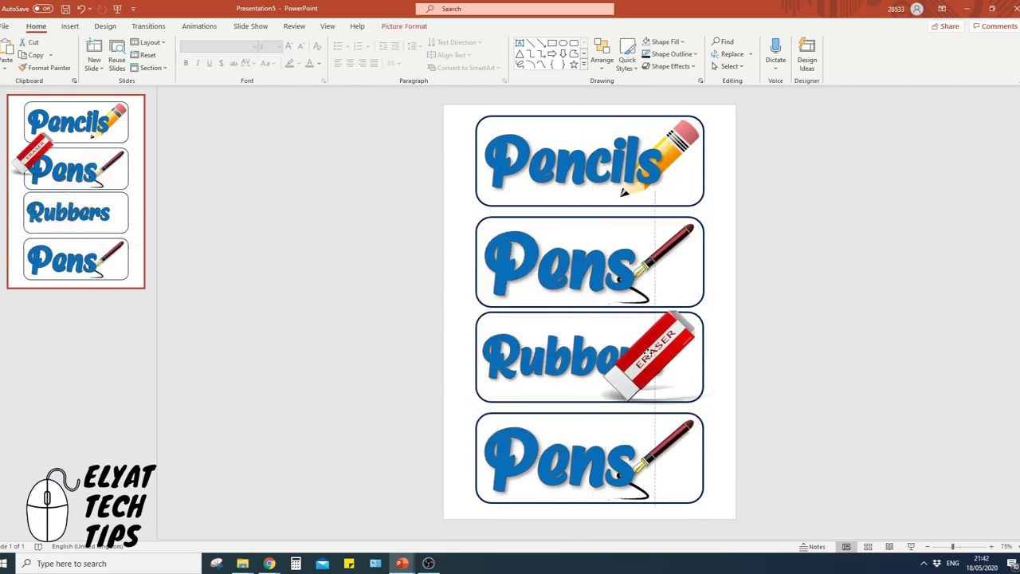
drag(711, 404, 694, 395)
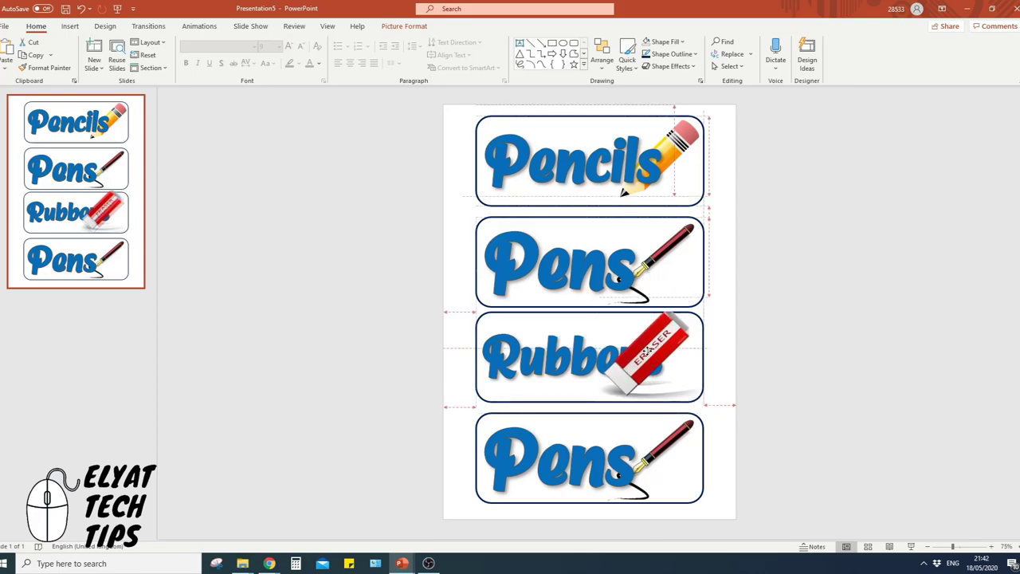
drag(649, 354, 648, 354)
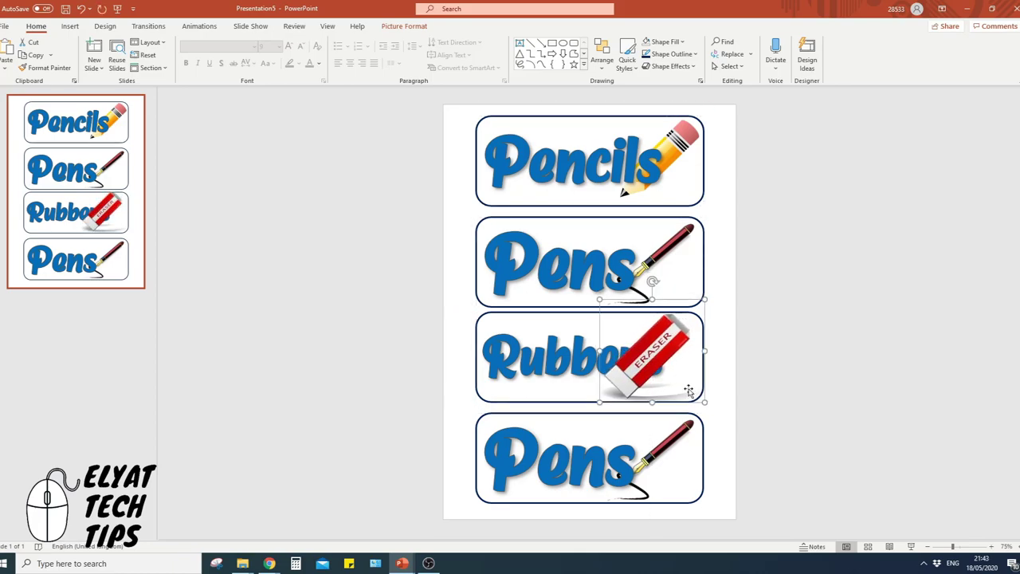
Send the eraser picture to the back, behind the "Rubbers" text.
right_click(656, 364)
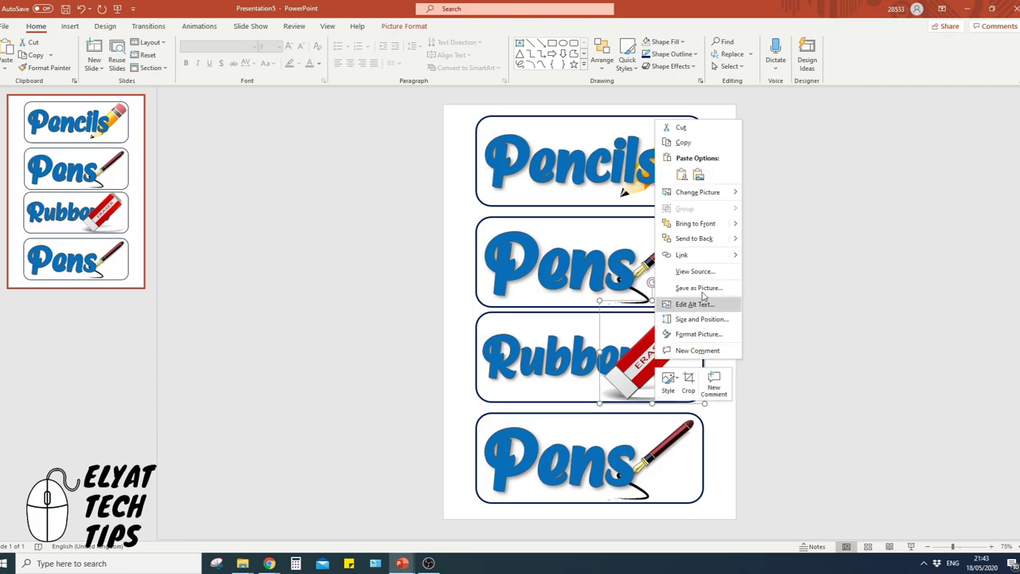
click(695, 239)
click(737, 279)
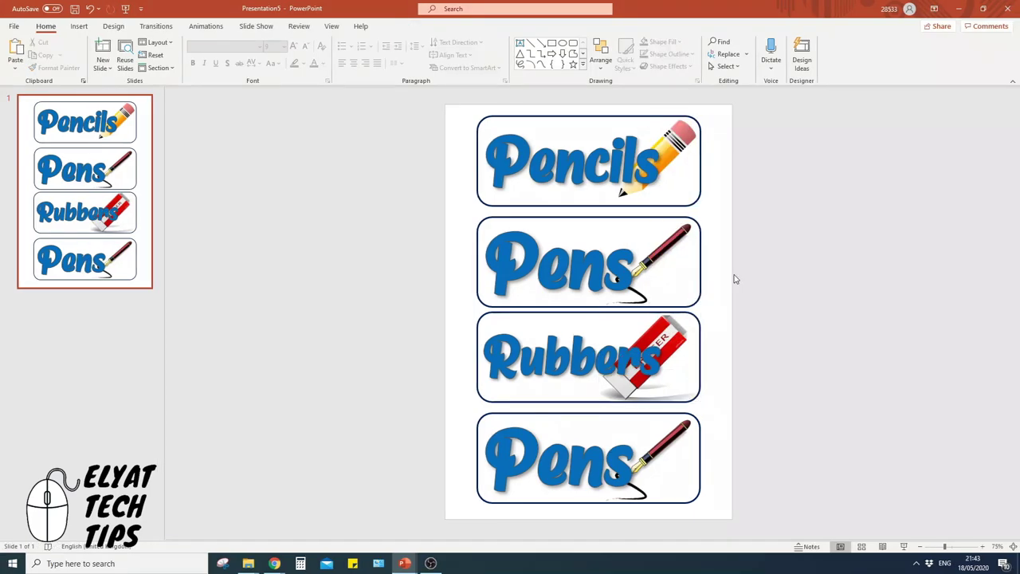
Replace the fourth label's text with "Rulers" and widen its text box so the word fits on one line.
click(546, 487)
double_click(546, 492)
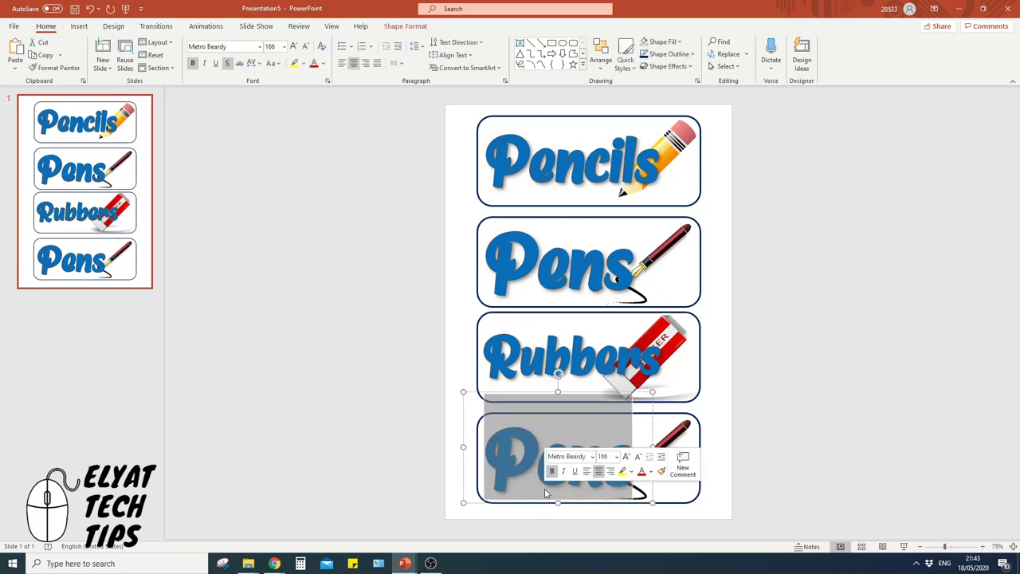
text(Rulers)
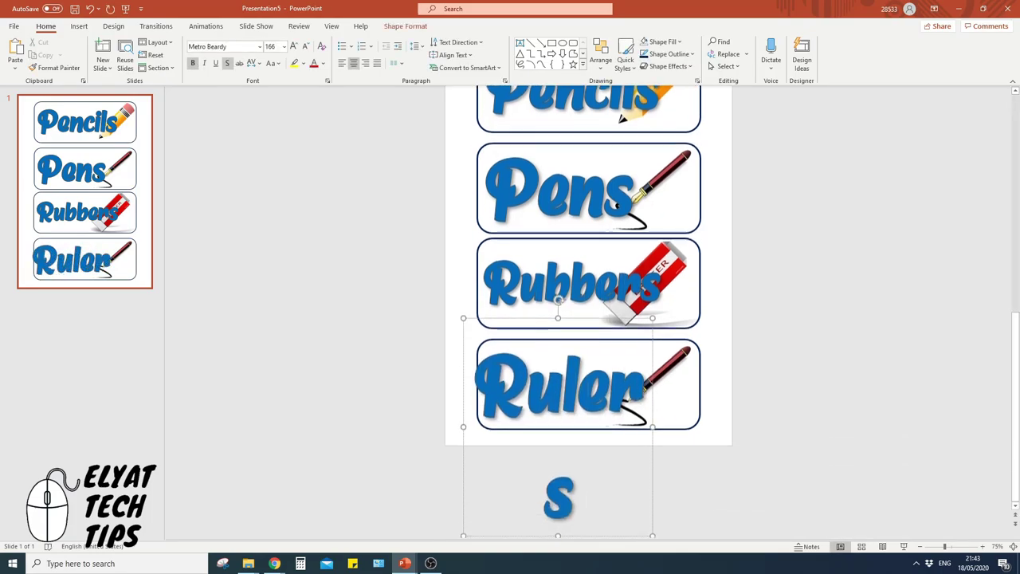
drag(651, 420, 696, 420)
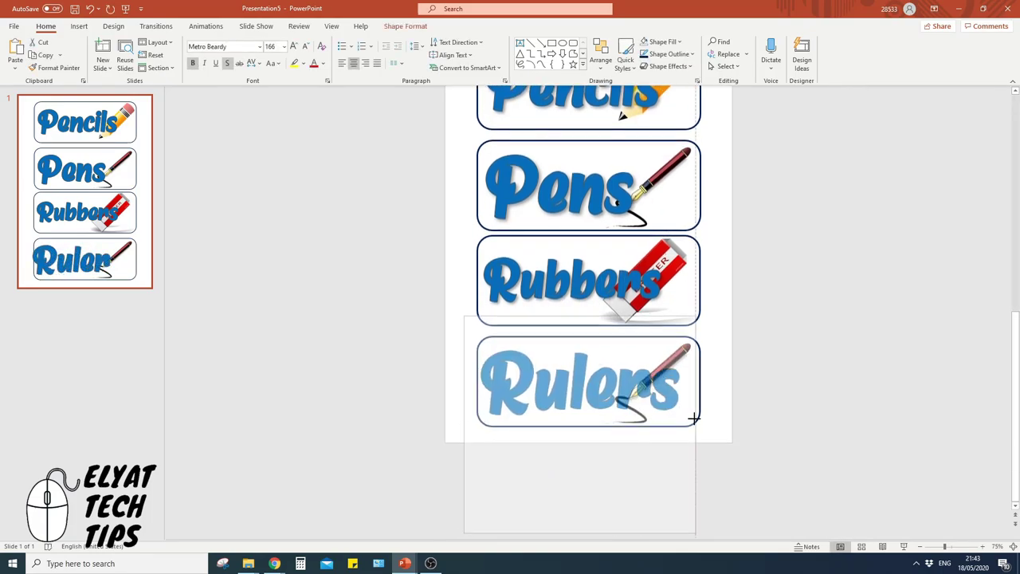
scroll(786, 452, up, 2)
click(786, 451)
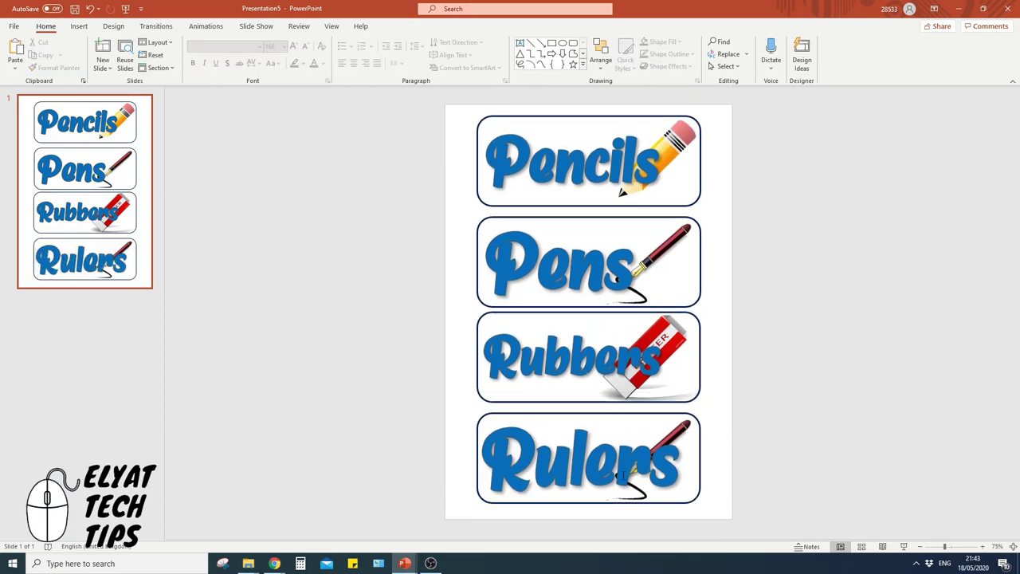
Delete the pen picture from the "Rulers" label and search online pictures for "cartoon rulers".
click(679, 431)
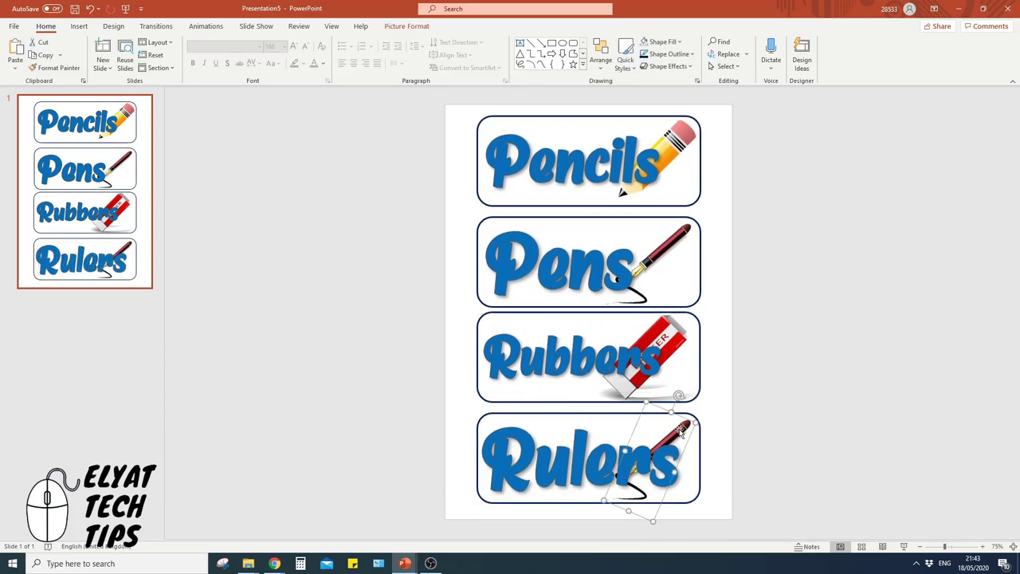
key(Delete)
click(78, 25)
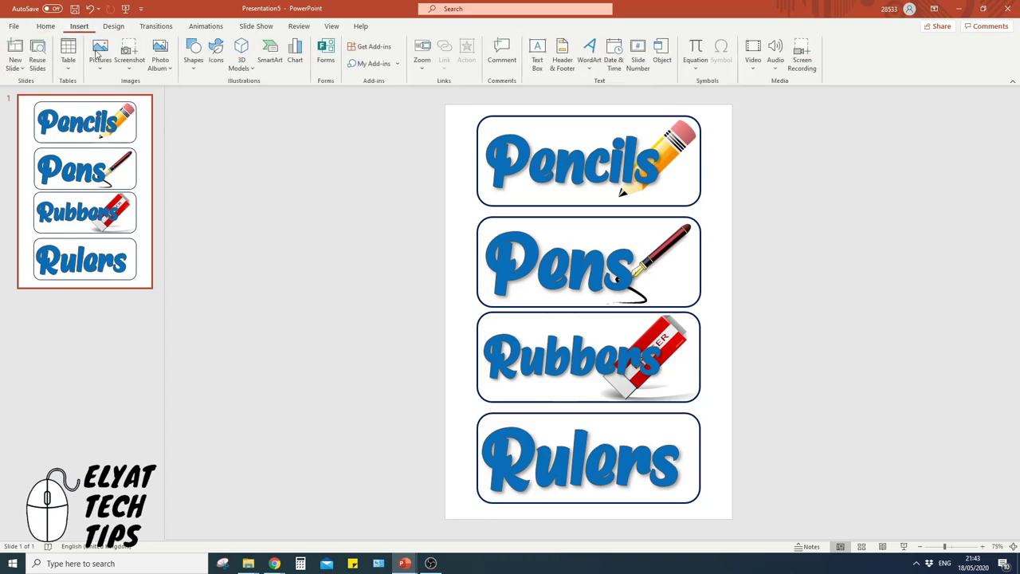
click(100, 60)
click(120, 130)
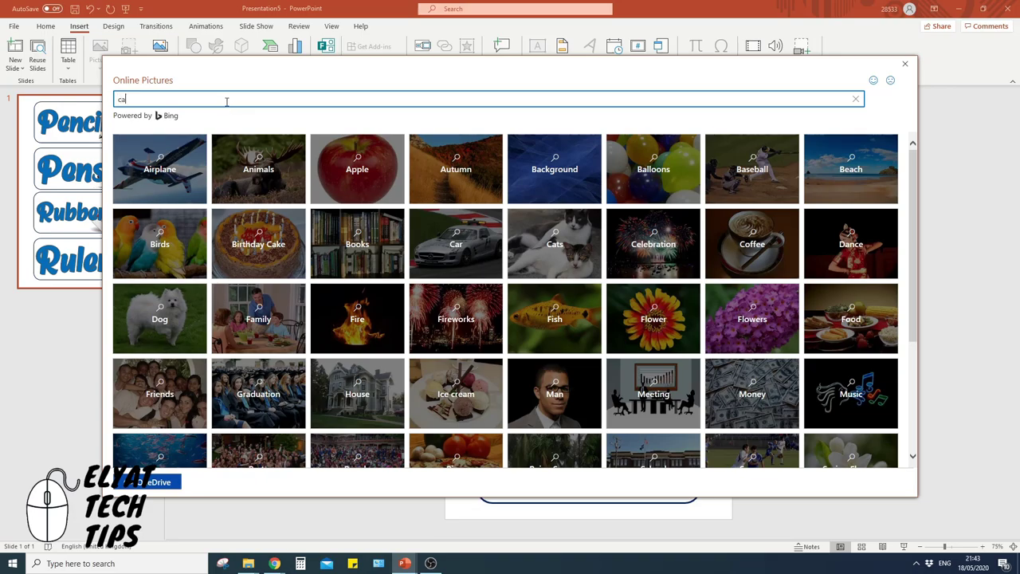
text(cartoon rulers)
key(Return)
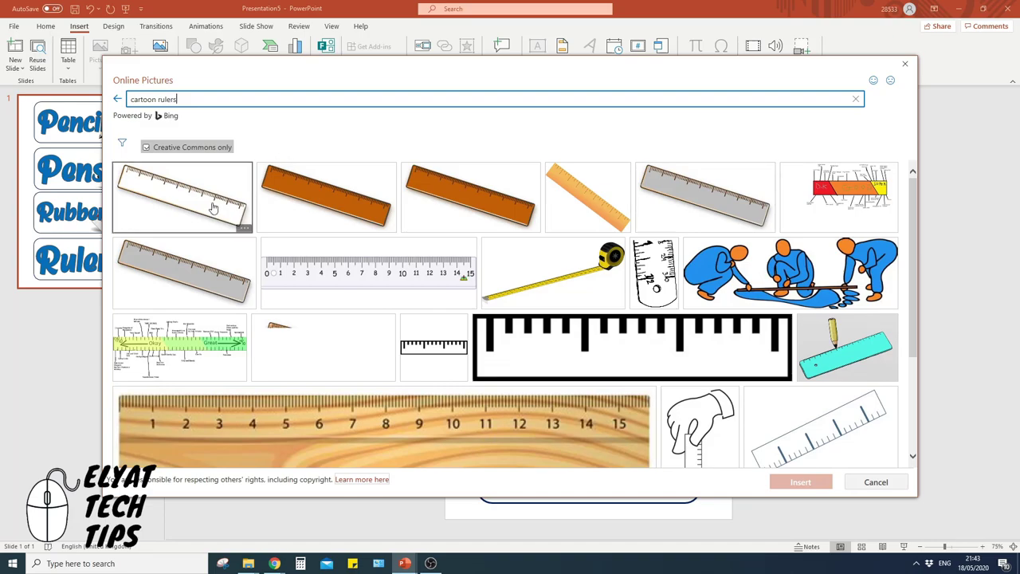
Insert the picture of the short orange diagonal ruler and delete the attribution caption that comes with it.
scroll(486, 268, down, 1)
scroll(486, 269, down, 3)
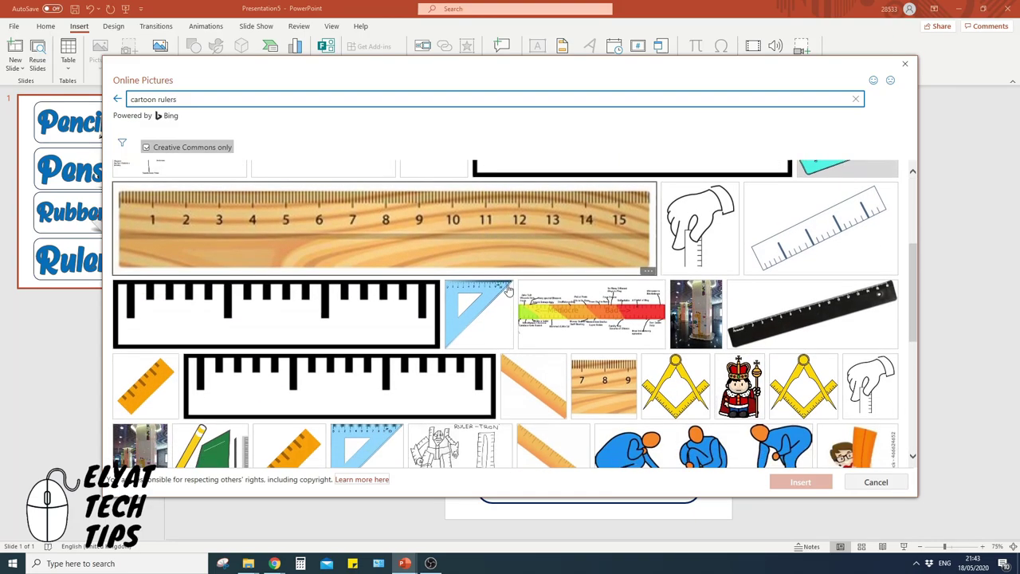
scroll(534, 316, up, 5)
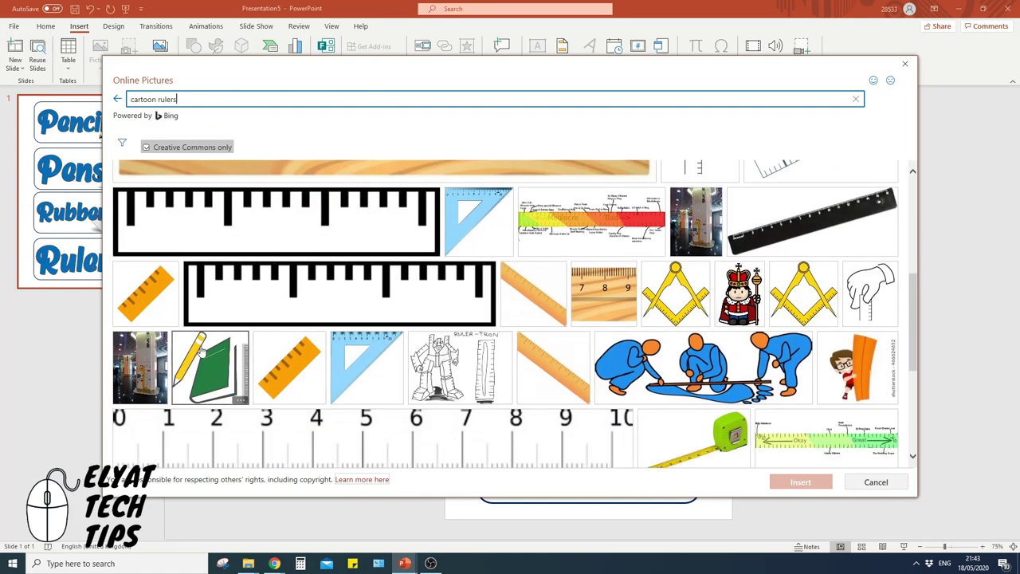
scroll(331, 300, down, 5)
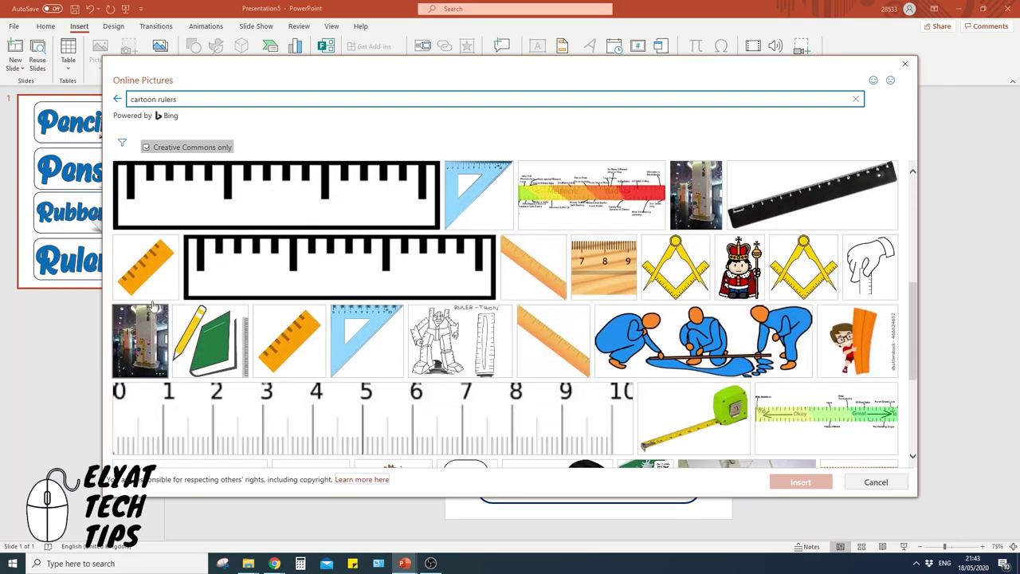
click(146, 269)
click(806, 481)
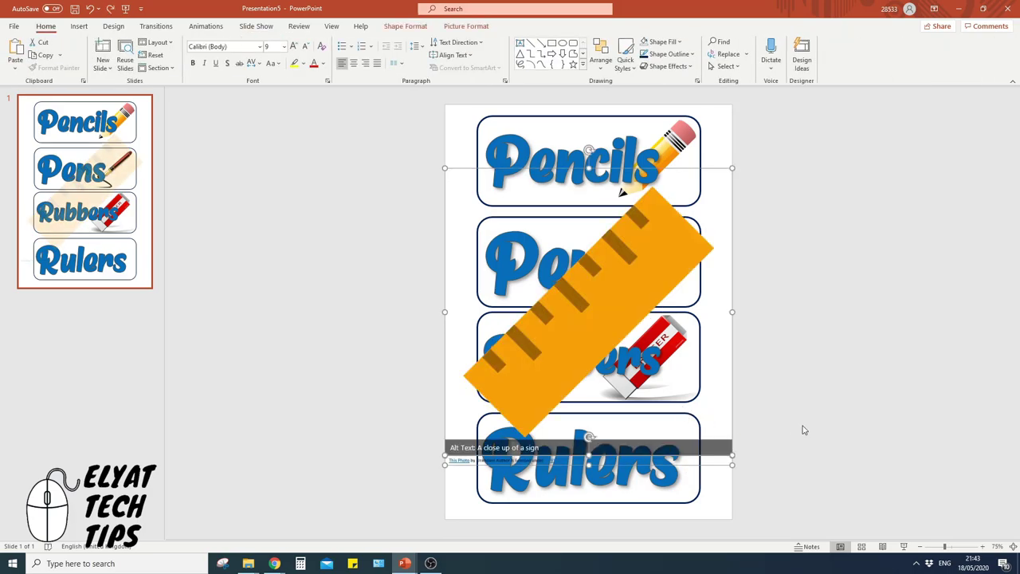
click(803, 430)
click(482, 461)
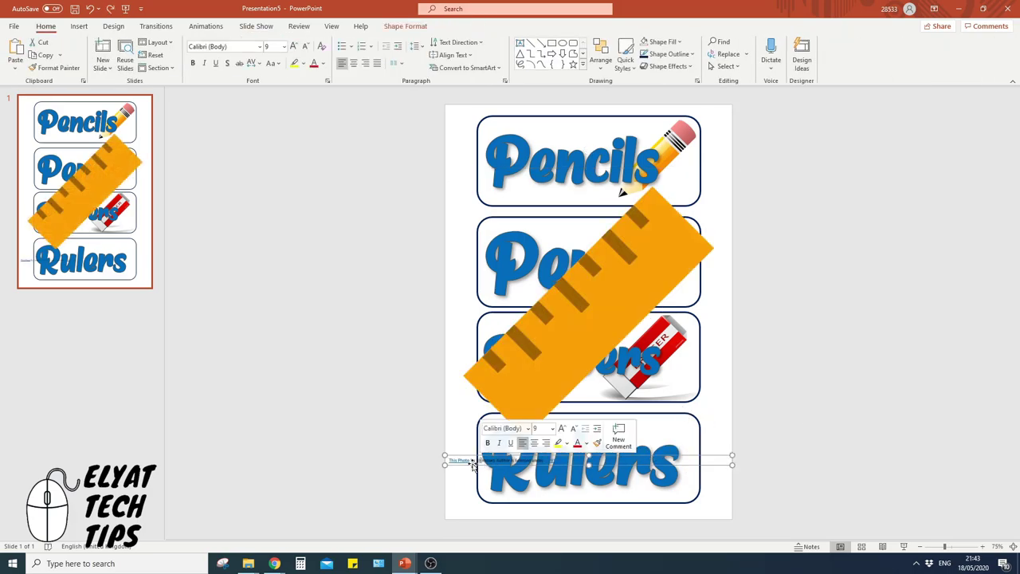
key(Delete)
Shrink the ruler picture and position it at the right end inside the "Rulers" label's rounded rectangle.
click(559, 372)
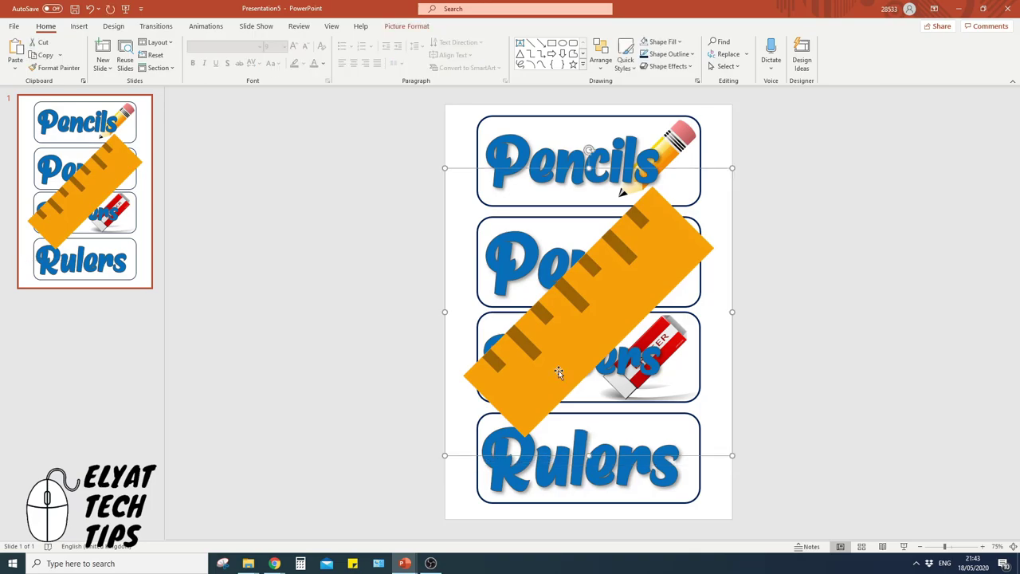
drag(733, 455, 638, 459)
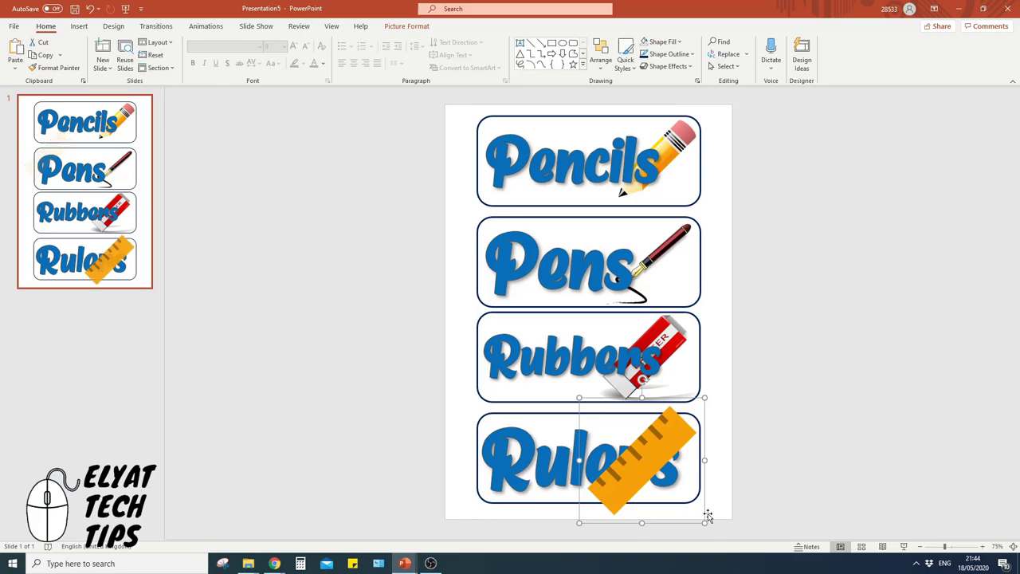
drag(704, 519, 687, 506)
drag(649, 455, 666, 460)
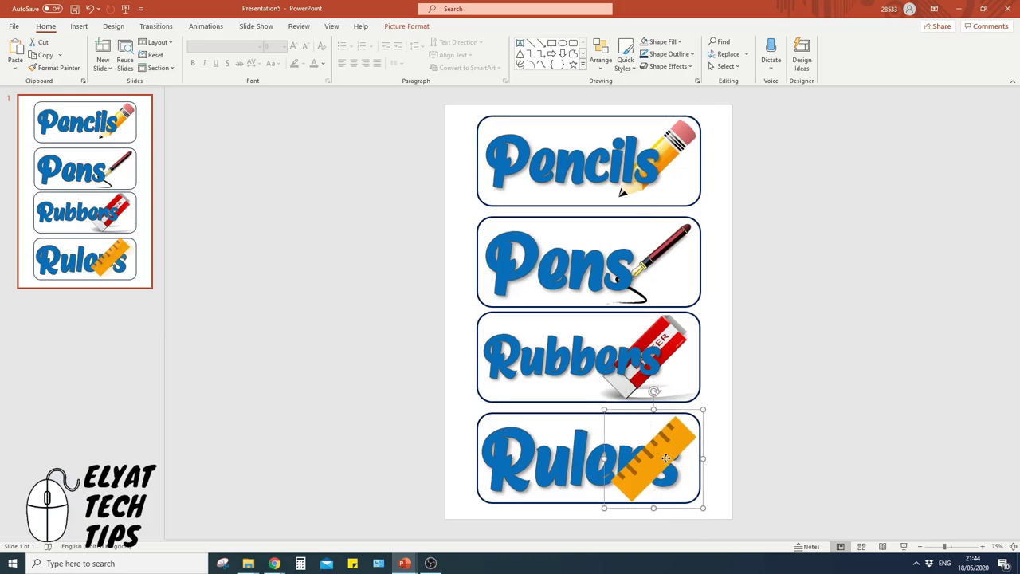
Send the ruler picture to the back, behind the "Rulers" text.
right_click(666, 461)
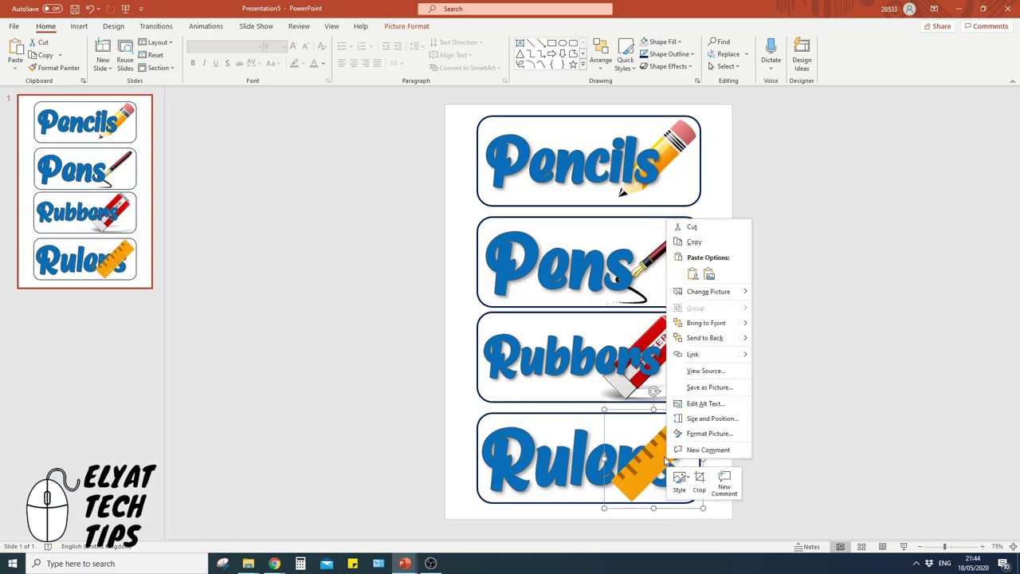
click(706, 339)
click(848, 390)
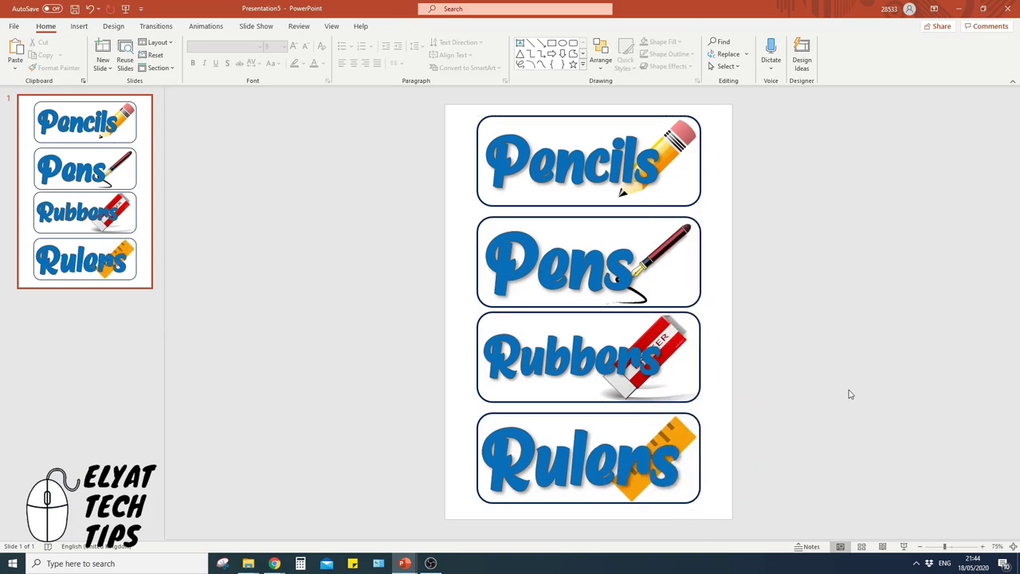